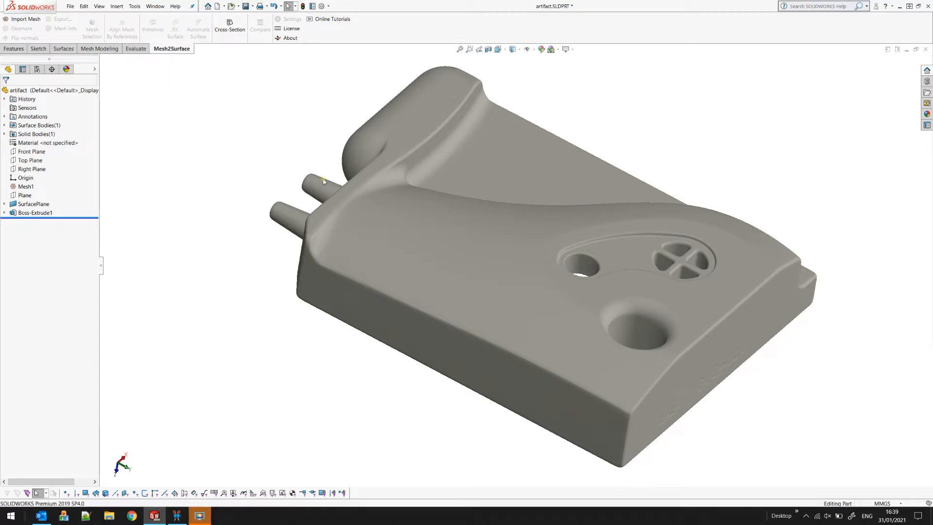
Start a mesh selection on Mesh1 and wand-select the large curved upper face around the holes
{"action": "middle_click_drag", "start_coordinate": [499, 230], "coordinate": [366, 183]}
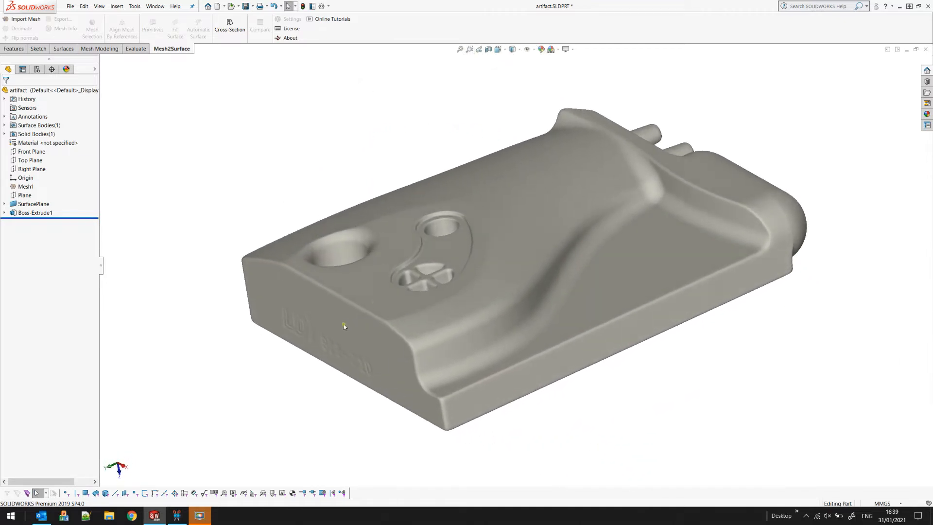
{"action": "middle_click_drag", "start_coordinate": [467, 273], "coordinate": [481, 197]}
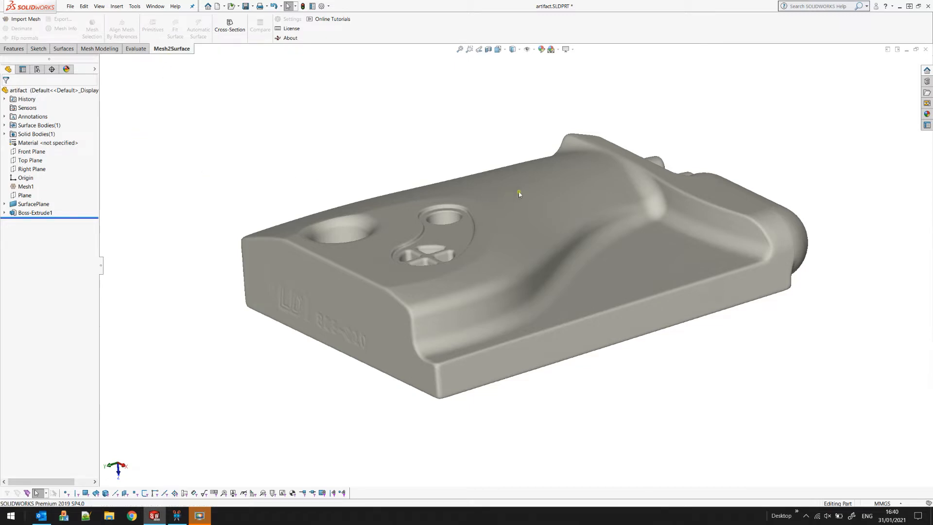
{"action": "left_click", "coordinate": [26, 188]}
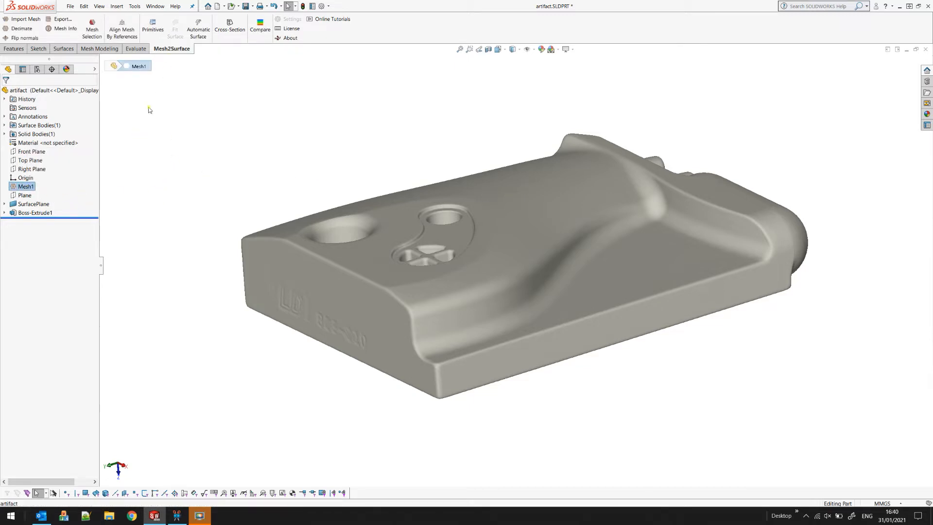
{"action": "left_click", "coordinate": [92, 28]}
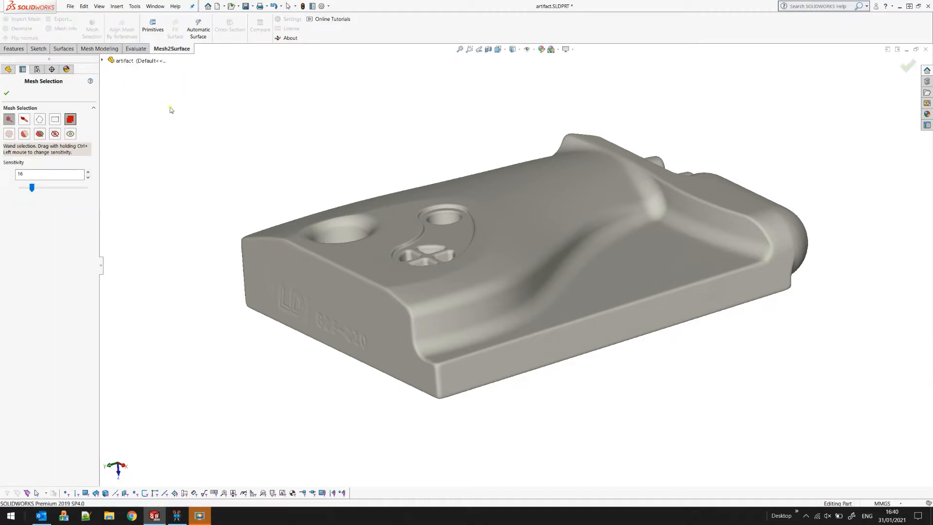
{"action": "middle_click_drag", "start_coordinate": [350, 185], "coordinate": [345, 204]}
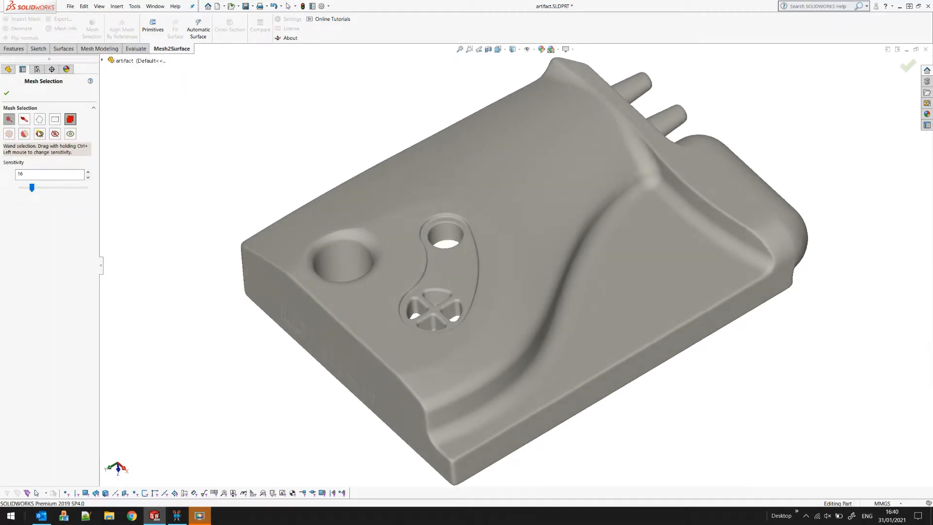
{"action": "left_click", "coordinate": [467, 176]}
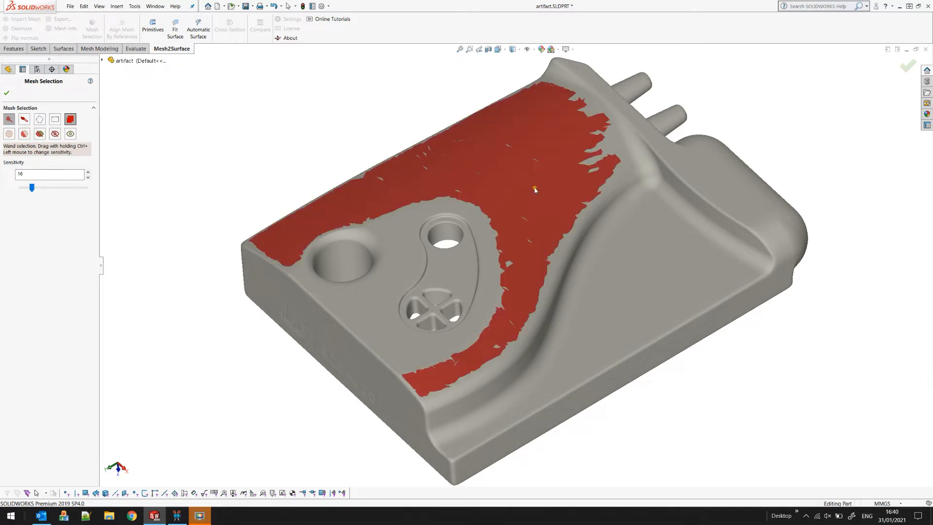
Reselect the curved upper face with the wand, raising its sensitivity to 22
{"action": "middle_click_drag", "start_coordinate": [526, 167], "coordinate": [527, 123]}
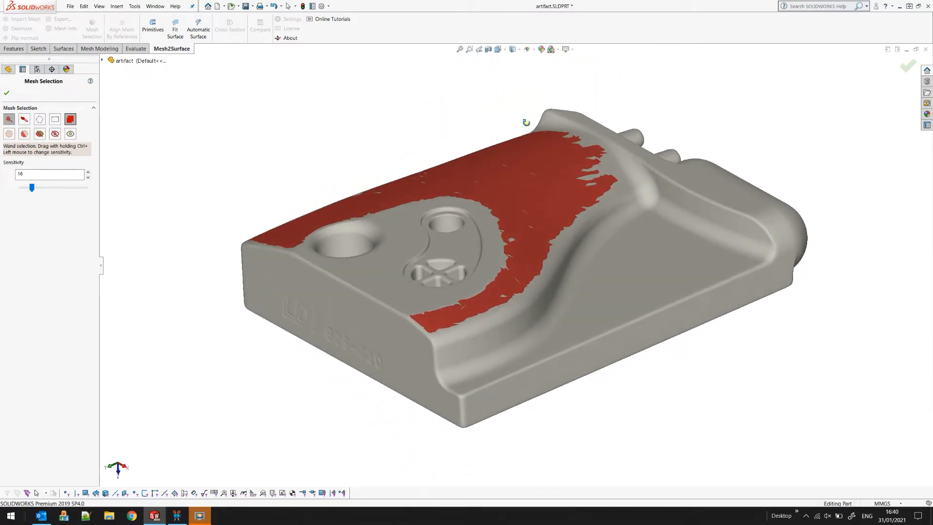
{"action": "scroll", "coordinate": [612, 166], "scroll_direction": "down", "scroll_amount": 8}
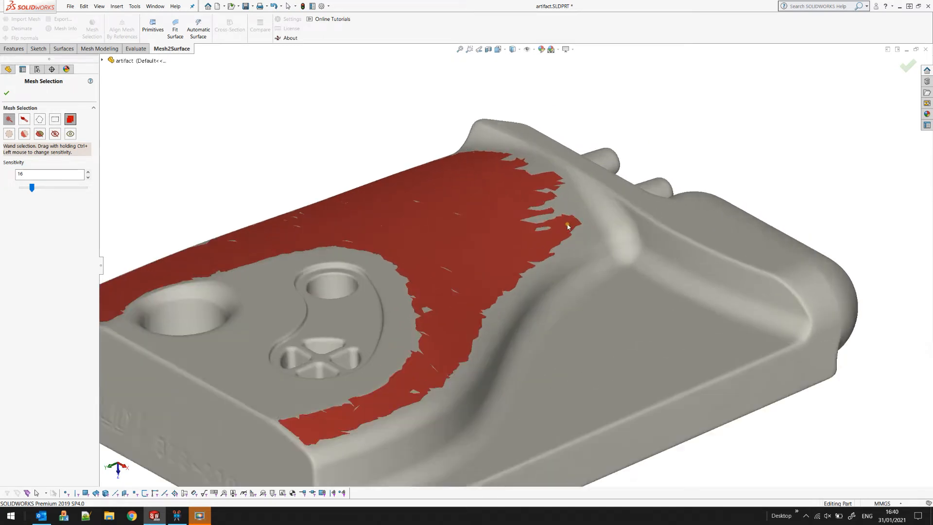
{"action": "scroll", "coordinate": [564, 228], "scroll_direction": "down", "scroll_amount": 2}
{"action": "left_click_drag", "start_coordinate": [426, 202], "coordinate": [427, 197], "text": "ctrl"}
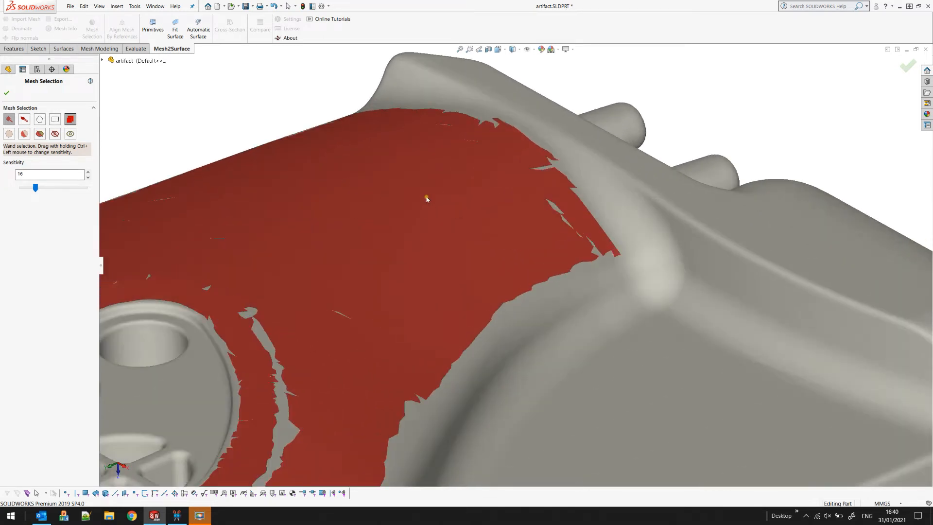
Reduce the wand selection on the curved upper face to a sensitivity of 17, excluding the area around the holes
{"action": "scroll", "coordinate": [489, 206], "scroll_direction": "up", "scroll_amount": 3}
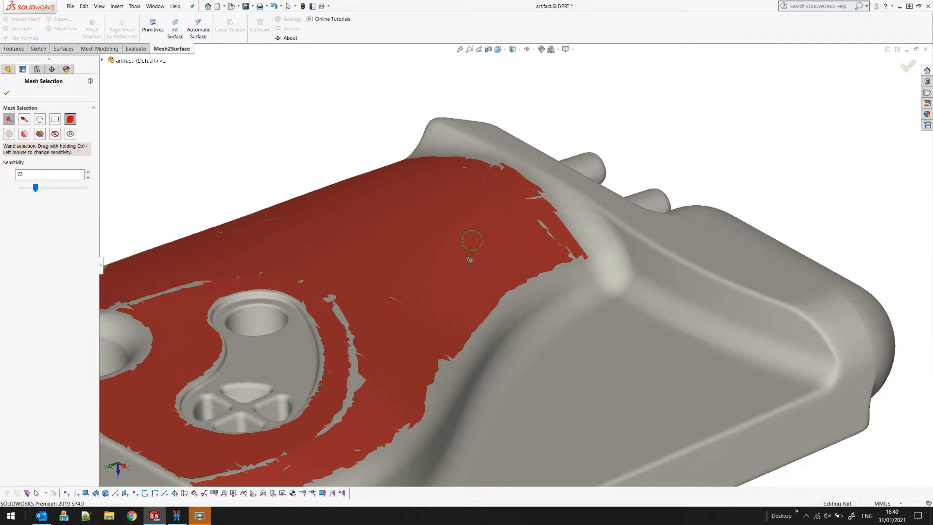
{"action": "scroll", "coordinate": [476, 249], "scroll_direction": "down", "scroll_amount": 2}
{"action": "scroll", "coordinate": [479, 246], "scroll_direction": "up", "scroll_amount": 2}
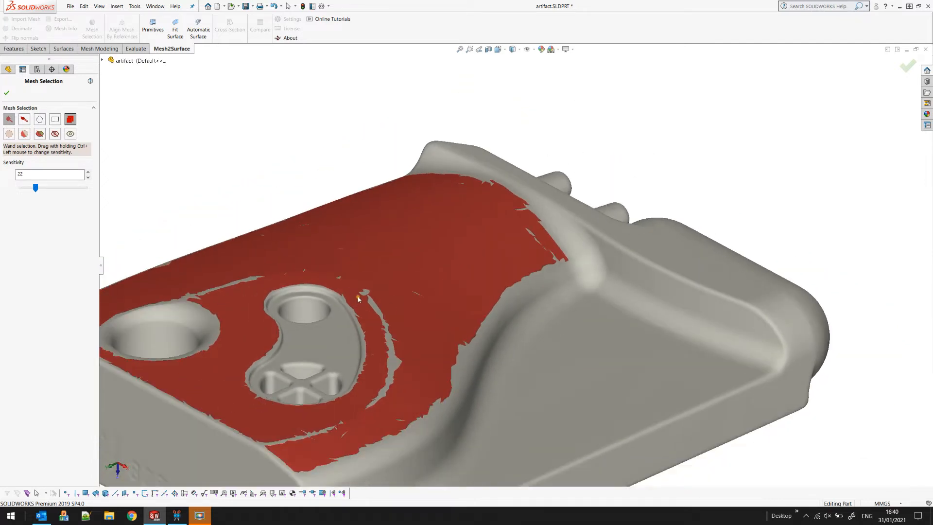
{"action": "middle_click_drag", "start_coordinate": [414, 260], "coordinate": [414, 264]}
{"action": "left_click_drag", "start_coordinate": [421, 266], "coordinate": [422, 268], "text": "ctrl"}
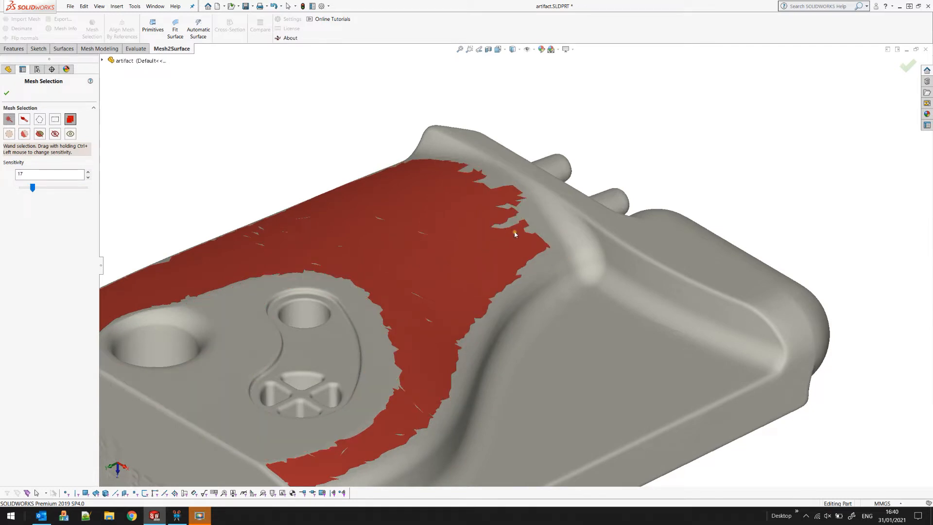
Brush the unselected gaps near the raised ridge into the red region with brush size 48 and accept the mesh selection
{"action": "left_click", "coordinate": [25, 119]}
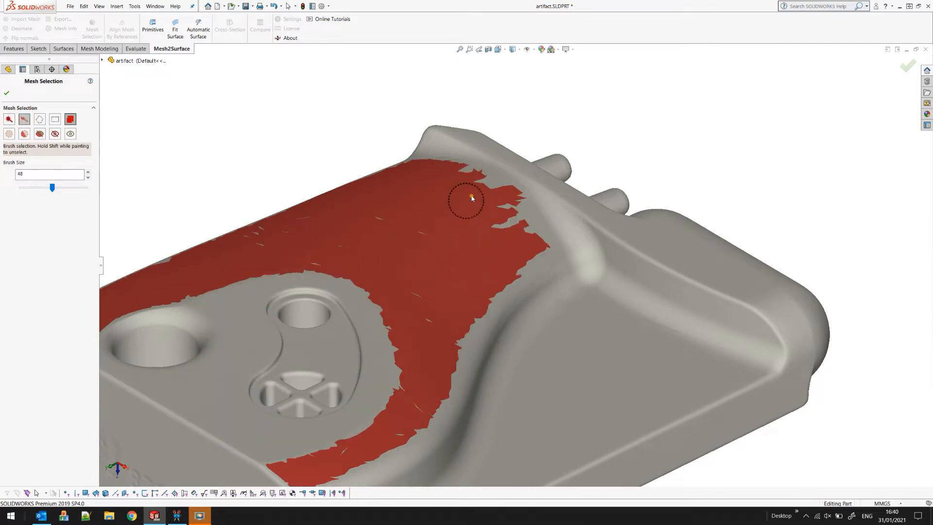
{"action": "mouse_move", "coordinate": [465, 180]}
{"action": "left_mouse_down"}
{"action": "mouse_move", "coordinate": [503, 204]}
{"action": "mouse_move", "coordinate": [539, 245]}
{"action": "mouse_move", "coordinate": [500, 232]}
{"action": "mouse_move", "coordinate": [495, 203]}
{"action": "left_mouse_up"}
{"action": "scroll", "coordinate": [495, 202], "scroll_direction": "up", "scroll_amount": 3}
{"action": "mouse_move", "coordinate": [430, 225]}
{"action": "middle_mouse_down"}
{"action": "mouse_move", "coordinate": [431, 276]}
{"action": "mouse_move", "coordinate": [450, 216]}
{"action": "mouse_move", "coordinate": [468, 234]}
{"action": "middle_mouse_up"}
{"action": "scroll", "coordinate": [368, 312], "scroll_direction": "down", "scroll_amount": 2}
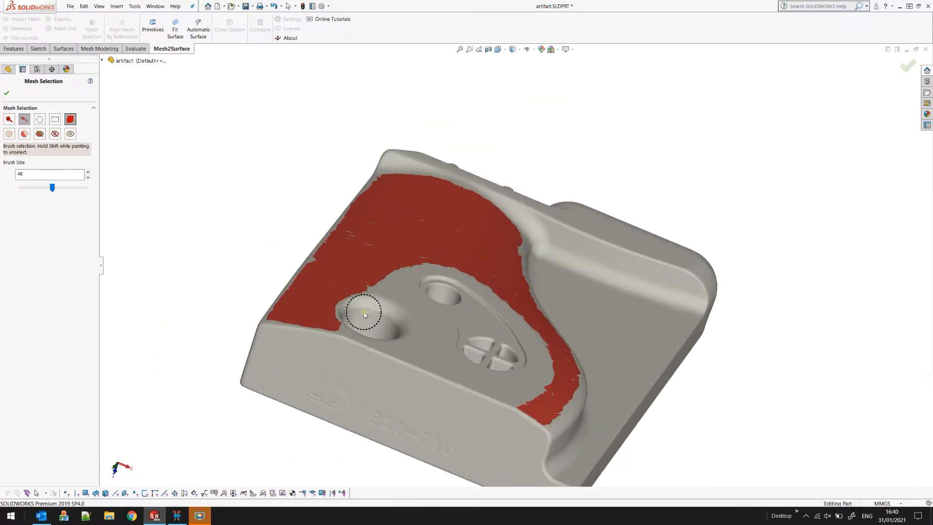
{"action": "left_click", "coordinate": [6, 92]}
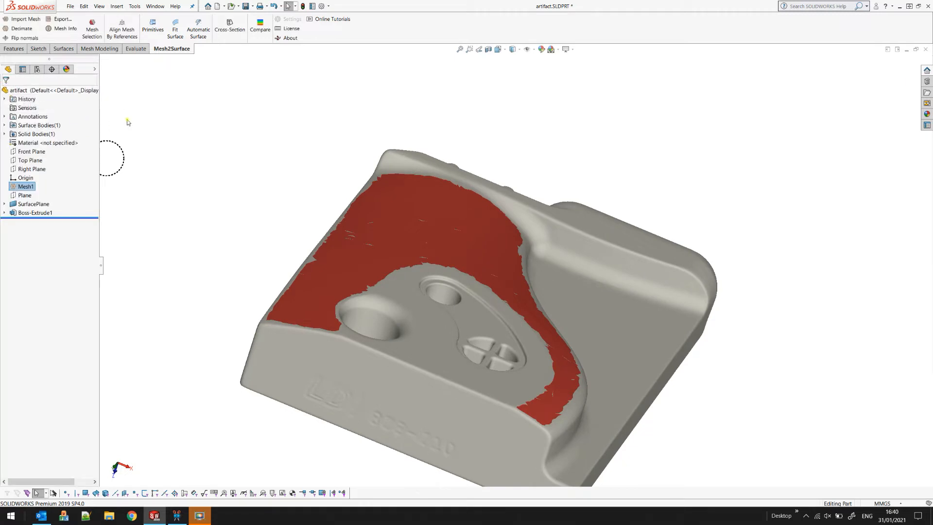
Fit a surface to the selected region of Mesh1 with its first surface property set to 20 and preview it
{"action": "left_click", "coordinate": [22, 187]}
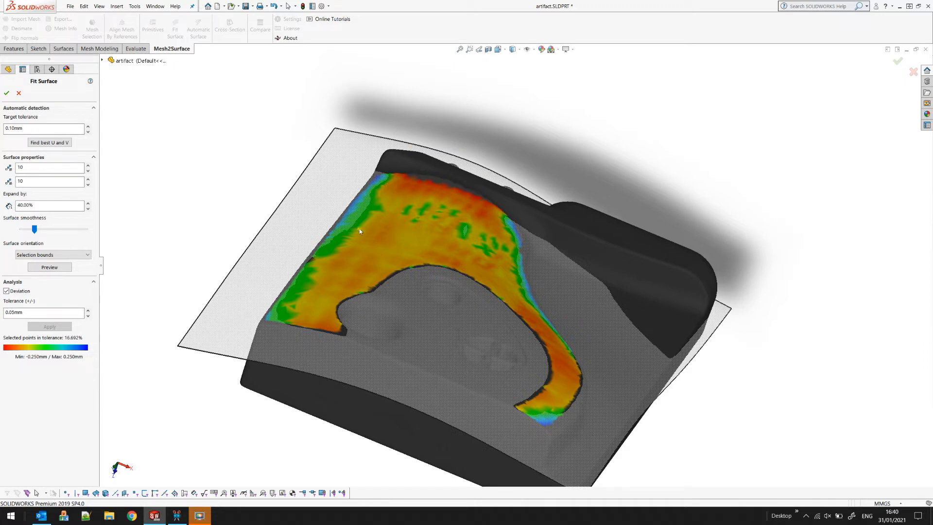
{"action": "middle_click_drag", "start_coordinate": [502, 205], "coordinate": [412, 214]}
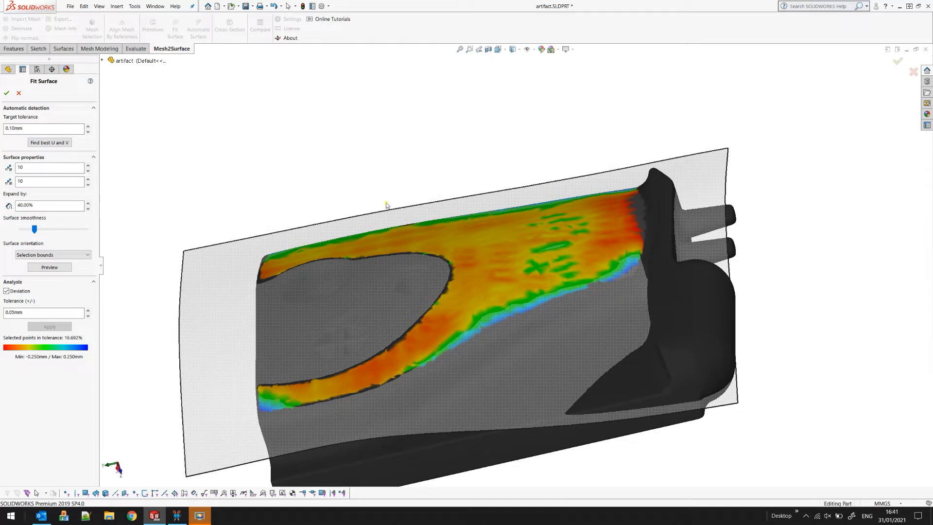
{"action": "double_click", "coordinate": [21, 167]}
{"action": "middle_click_drag", "start_coordinate": [205, 191], "coordinate": [213, 220]}
{"action": "left_click", "coordinate": [54, 268]}
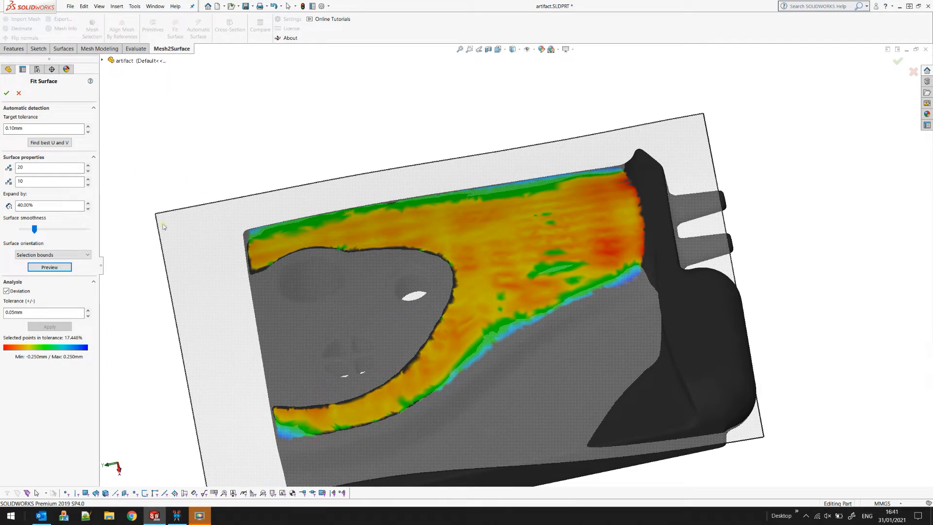
Compare the fitted surface with the mesh, switching the deviation map off and on
{"action": "left_click", "coordinate": [14, 292]}
{"action": "left_click", "coordinate": [15, 292]}
{"action": "scroll", "coordinate": [536, 230], "scroll_direction": "up", "scroll_amount": 2}
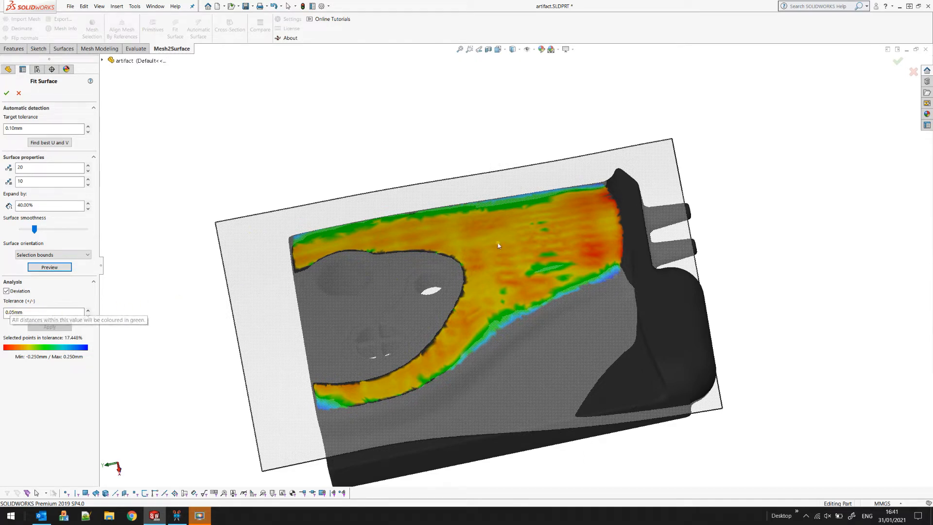
{"action": "mouse_move", "coordinate": [510, 266]}
{"action": "middle_mouse_down"}
{"action": "mouse_move", "coordinate": [509, 283]}
{"action": "mouse_move", "coordinate": [517, 225]}
{"action": "mouse_move", "coordinate": [510, 261]}
{"action": "mouse_move", "coordinate": [508, 250]}
{"action": "middle_mouse_up"}
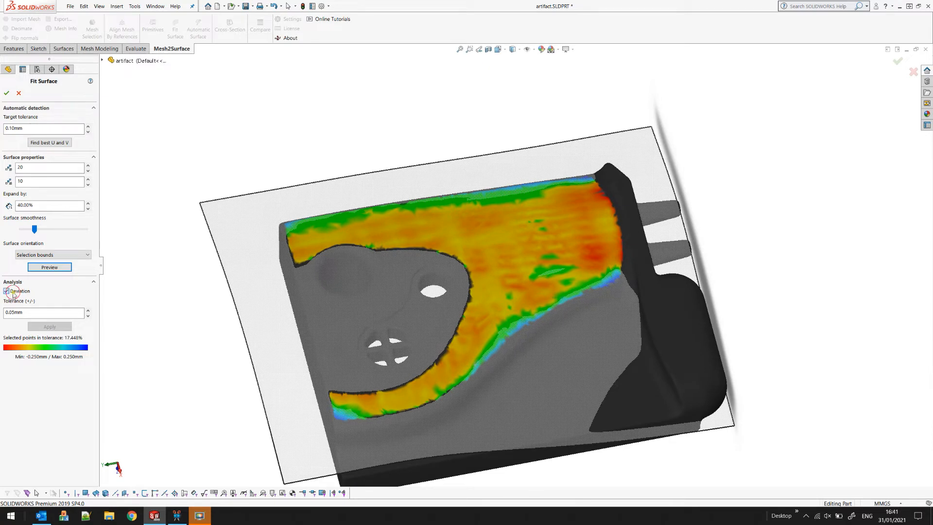
{"action": "left_click", "coordinate": [7, 291]}
{"action": "middle_click_drag", "start_coordinate": [389, 285], "coordinate": [383, 305]}
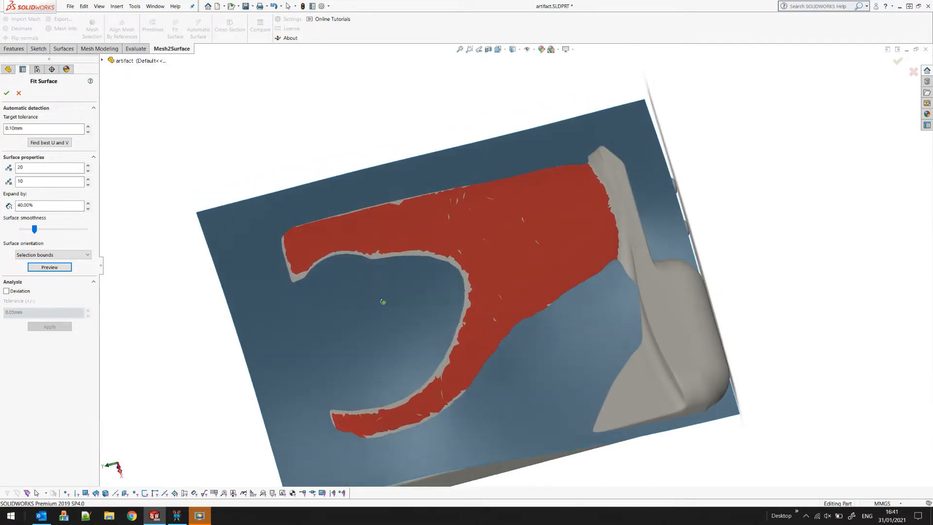
{"action": "left_click", "coordinate": [18, 291]}
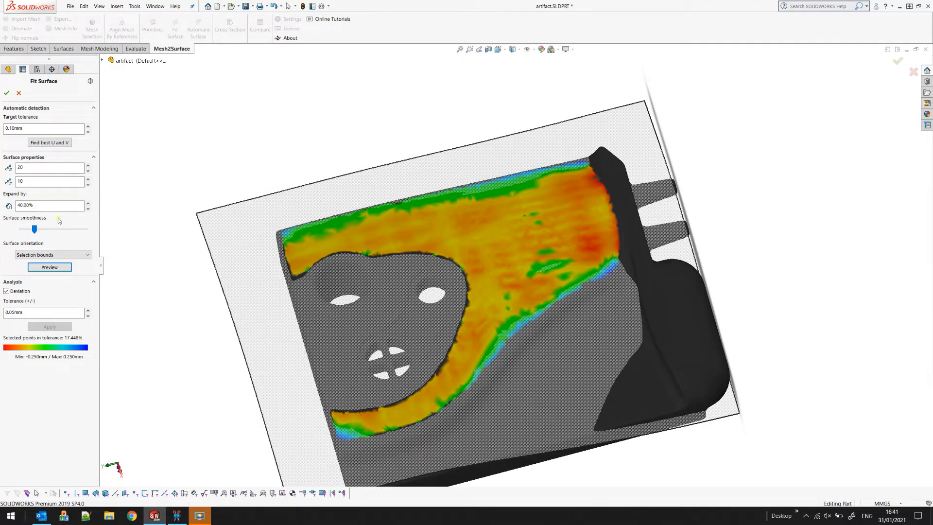
Set the fitted surface's expansion to 20% and preview how far it covers the part
{"action": "left_click_drag", "start_coordinate": [44, 206], "coordinate": [2, 208]}
{"action": "type", "text": "2"}
{"action": "left_click", "coordinate": [49, 267]}
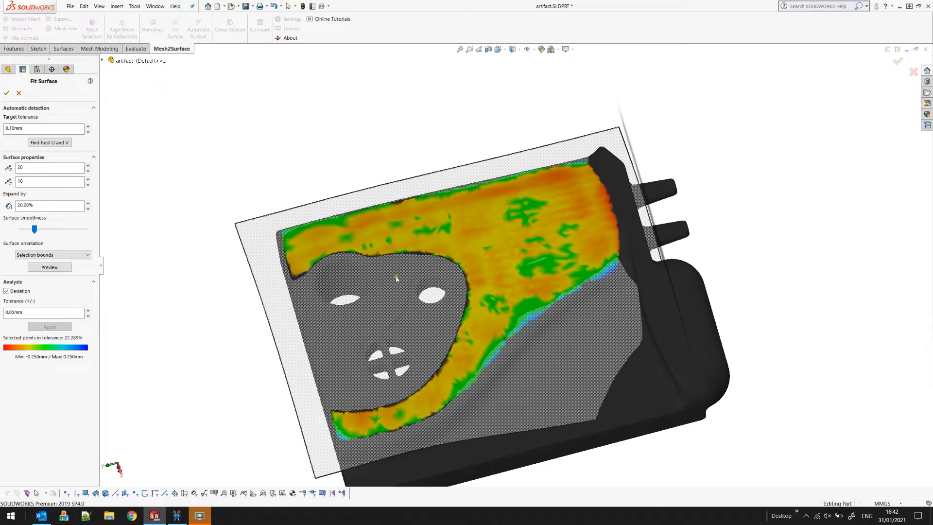
{"action": "mouse_move", "coordinate": [437, 336]}
{"action": "middle_mouse_down"}
{"action": "mouse_move", "coordinate": [441, 362]}
{"action": "mouse_move", "coordinate": [441, 351]}
{"action": "middle_mouse_up"}
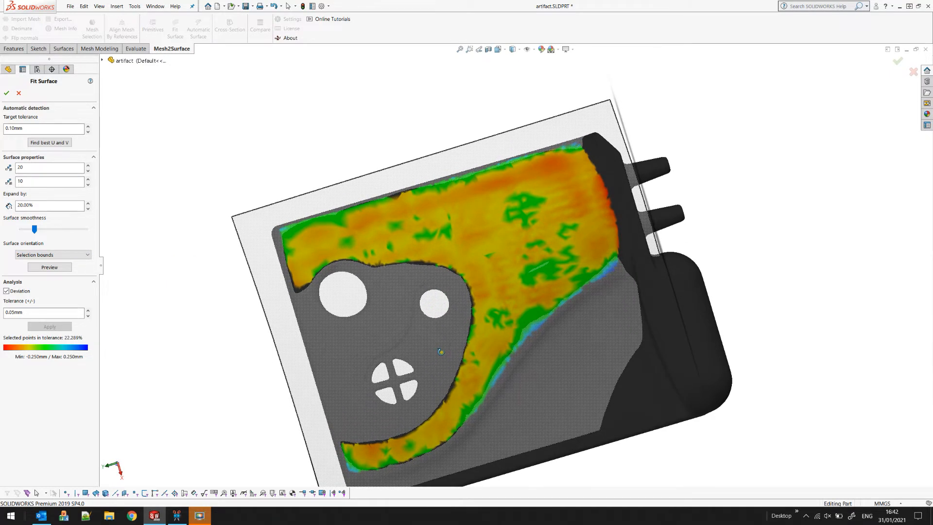
{"action": "scroll", "coordinate": [442, 290], "scroll_direction": "up", "scroll_amount": 1}
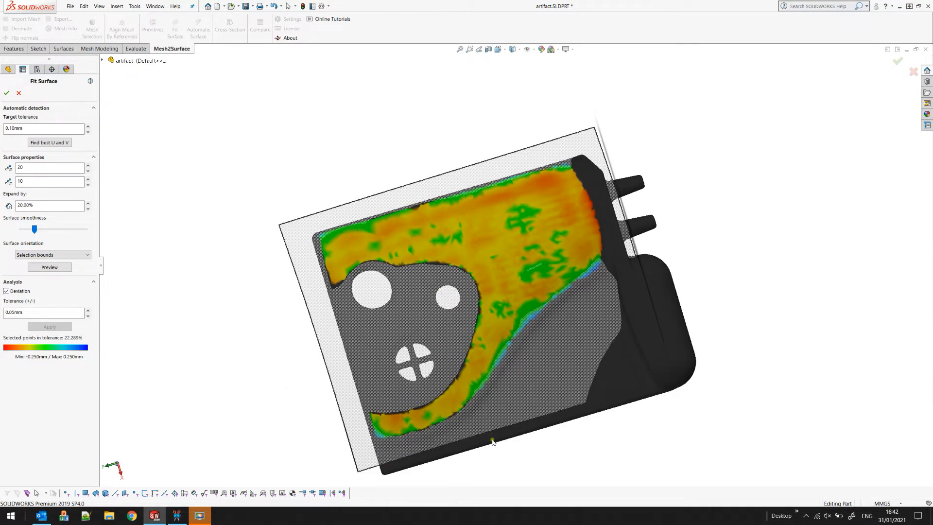
Set the fitted surface's expansion back to 40% and preview it
{"action": "left_click_drag", "start_coordinate": [49, 205], "coordinate": [1, 204]}
{"action": "type", "text": "40"}
{"action": "left_click", "coordinate": [50, 266]}
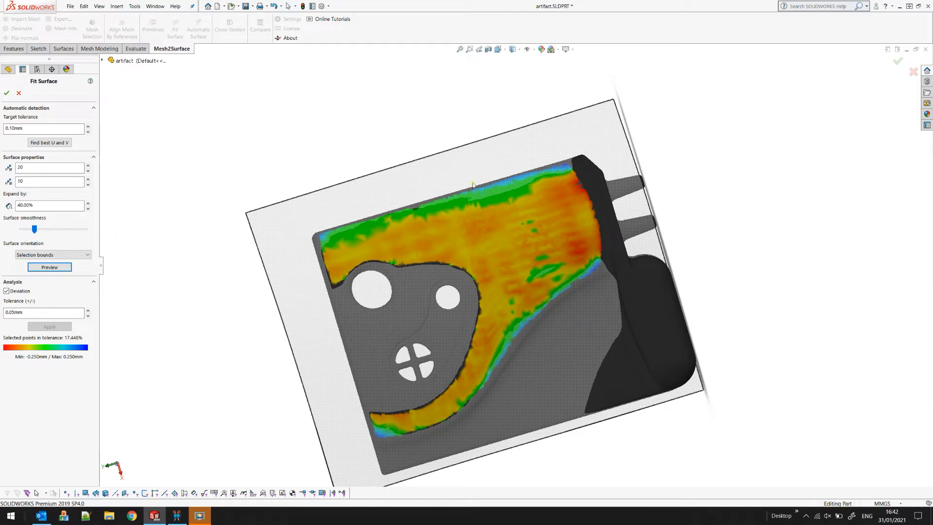
Increase the surface smoothness, preview the fit and inspect its curvature and deviation
{"action": "left_click_drag", "start_coordinate": [35, 230], "coordinate": [51, 233]}
{"action": "left_click", "coordinate": [60, 267]}
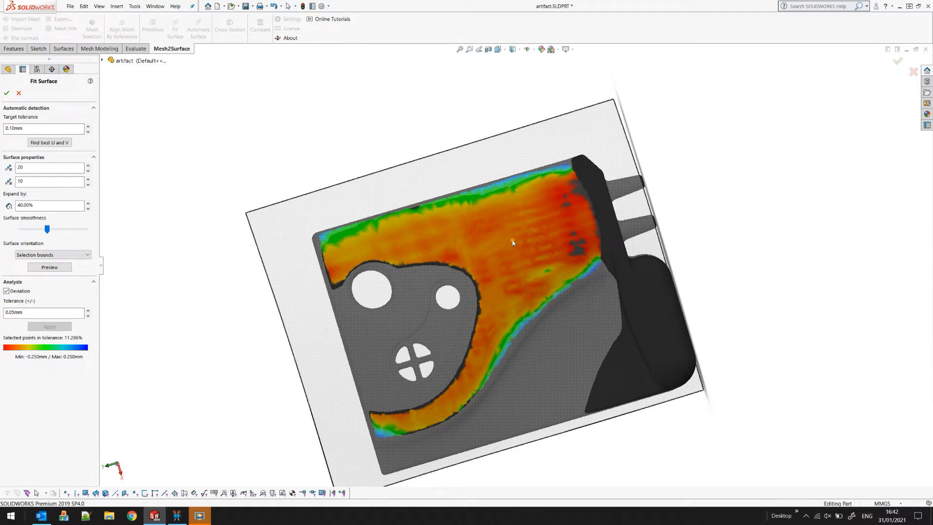
{"action": "middle_click_drag", "start_coordinate": [516, 258], "coordinate": [516, 160]}
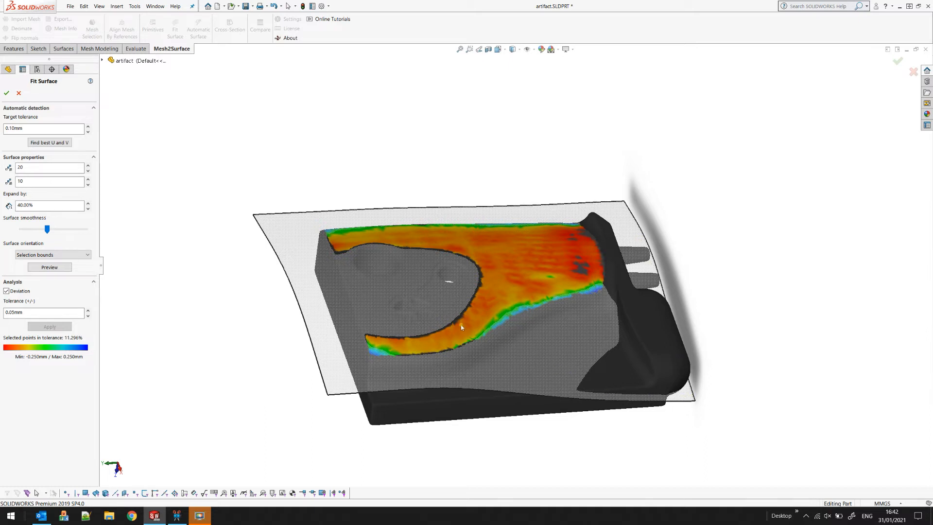
{"action": "middle_click_drag", "start_coordinate": [464, 263], "coordinate": [572, 216]}
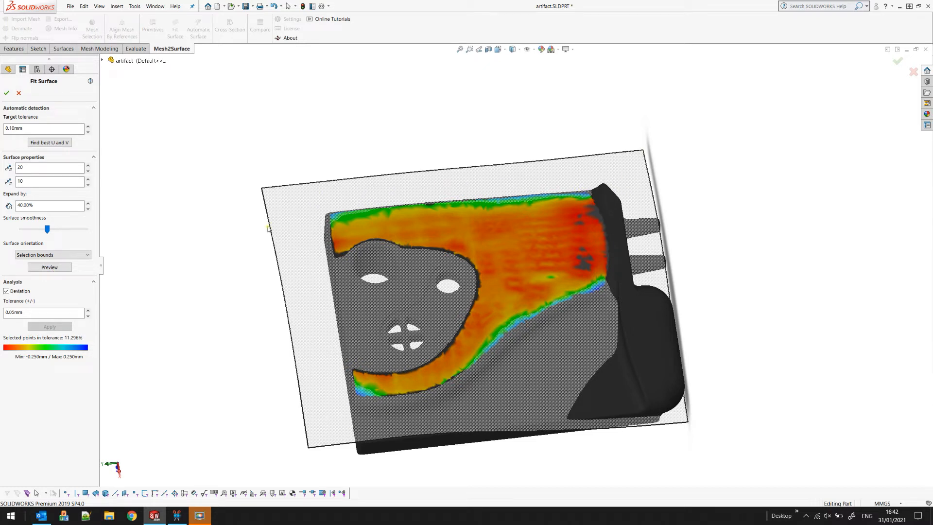
Set the surface orientation to Axis aligned and preview the fitted surface
{"action": "left_click", "coordinate": [71, 255]}
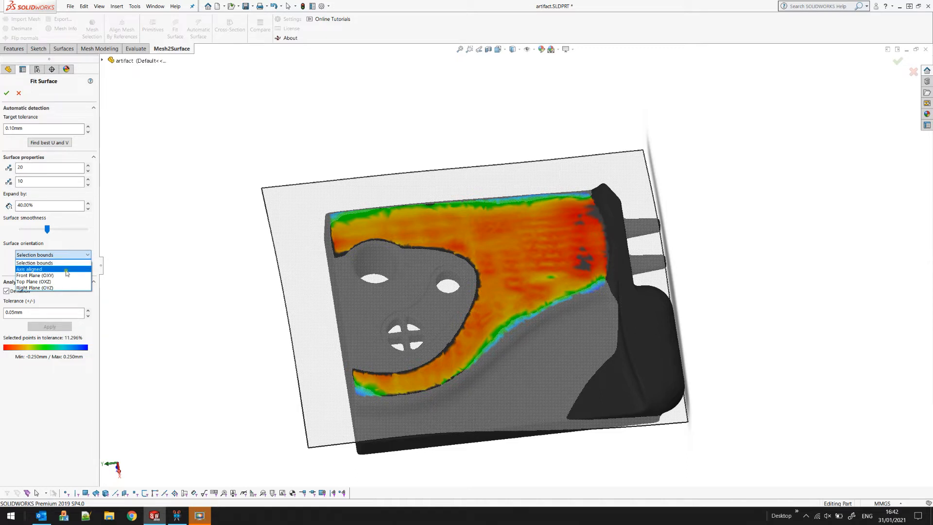
{"action": "left_click", "coordinate": [67, 269]}
{"action": "left_click", "coordinate": [59, 267]}
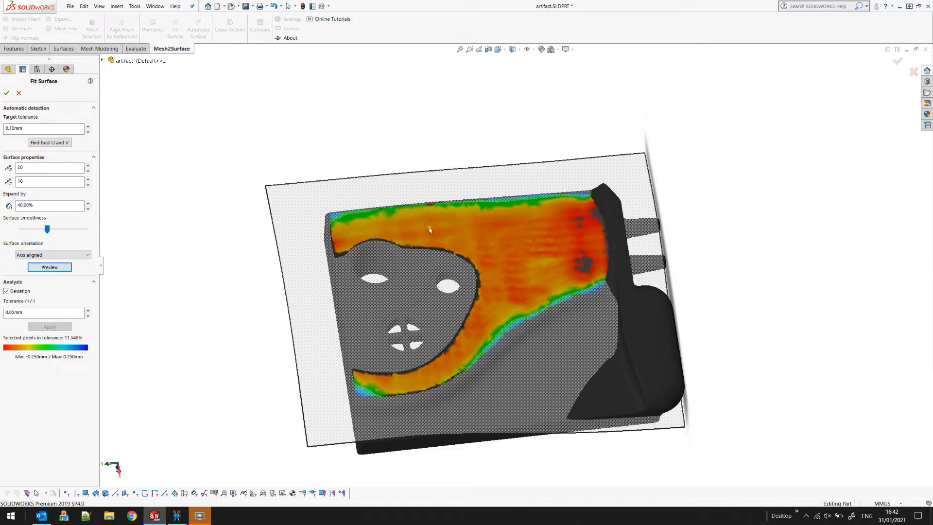
Set the surface orientation to Front Plane (OXY), preview the fit and check its alignment in the front and back views
{"action": "left_click", "coordinate": [498, 49]}
{"action": "left_click", "coordinate": [509, 83]}
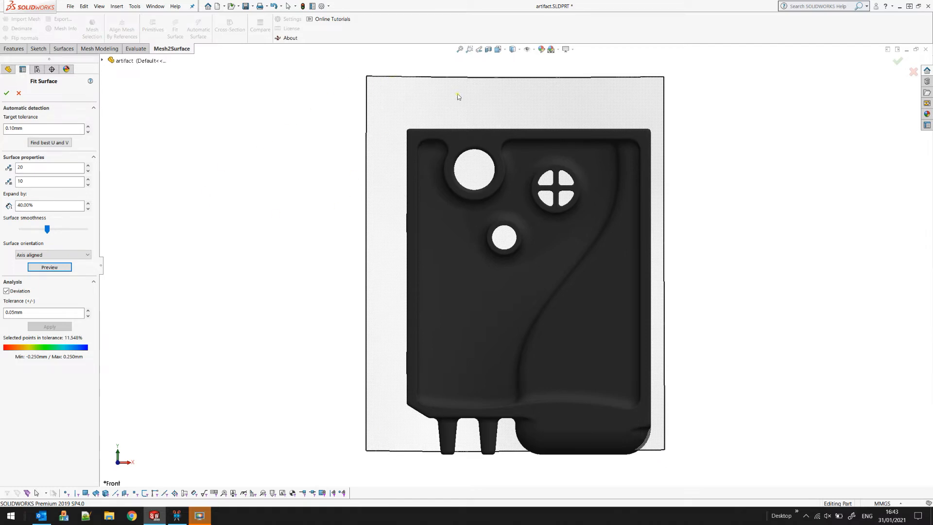
{"action": "left_click", "coordinate": [58, 255]}
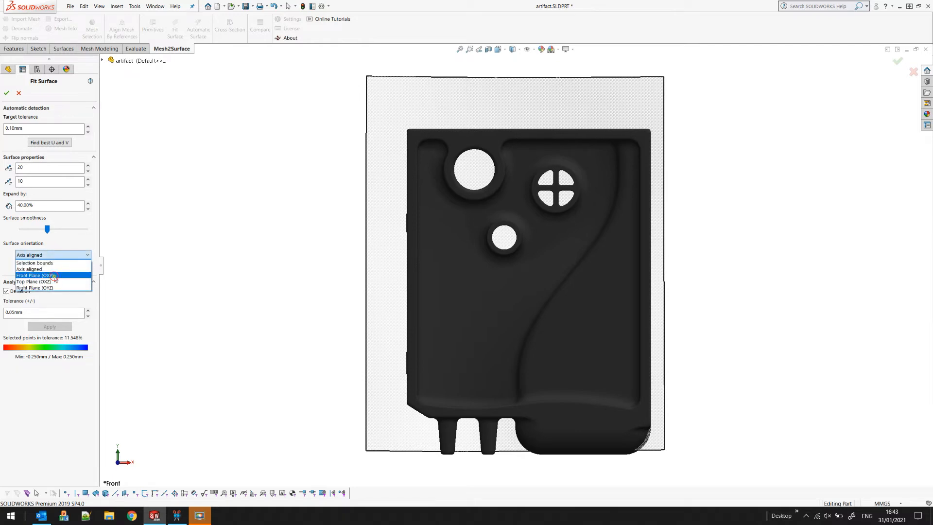
{"action": "left_click", "coordinate": [54, 275]}
{"action": "left_click", "coordinate": [51, 268]}
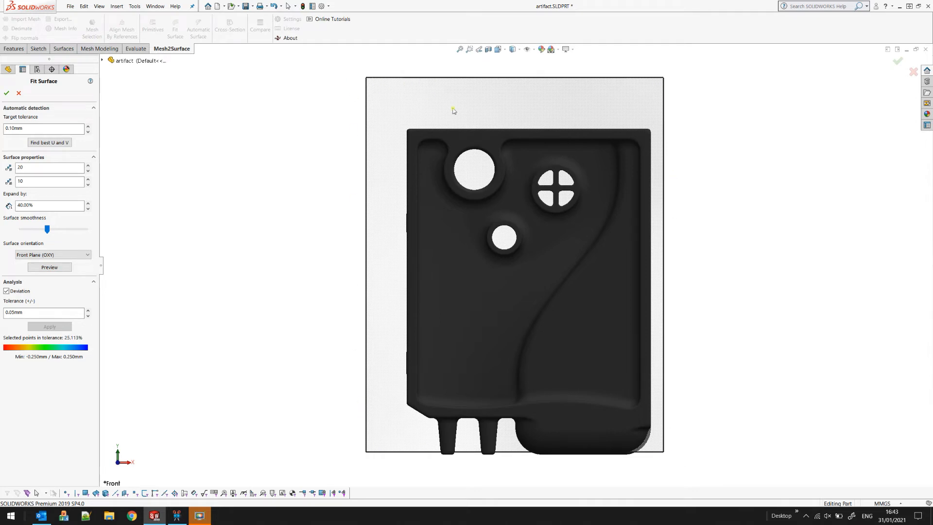
{"action": "left_click", "coordinate": [499, 50]}
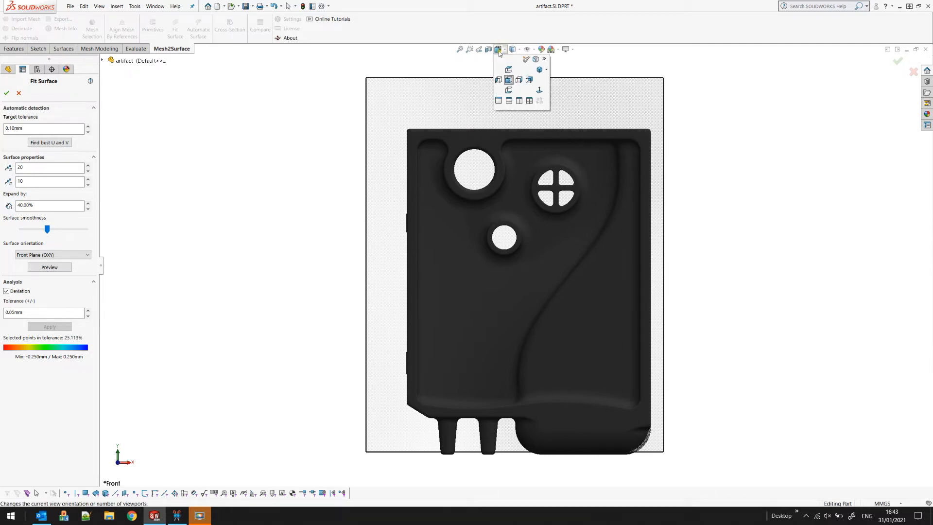
{"action": "left_click", "coordinate": [530, 80]}
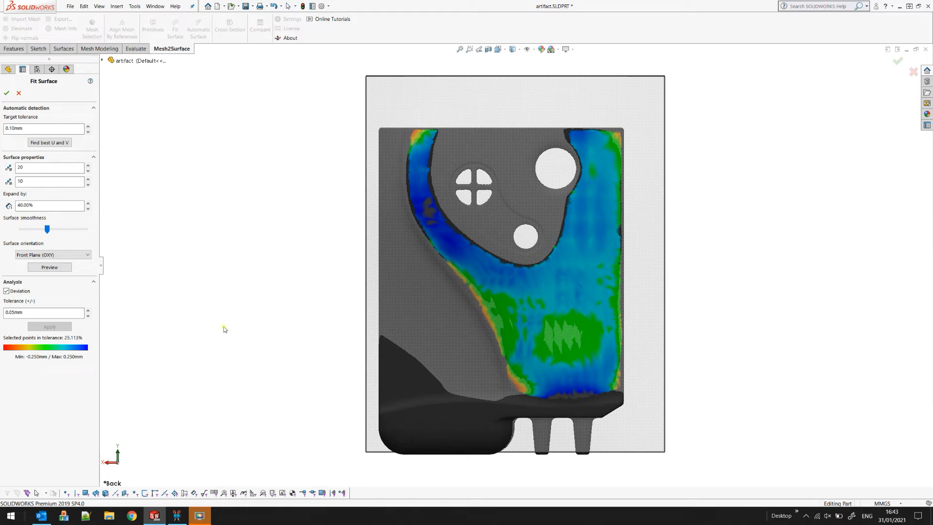
{"action": "middle_click_drag", "start_coordinate": [203, 189], "coordinate": [229, 179]}
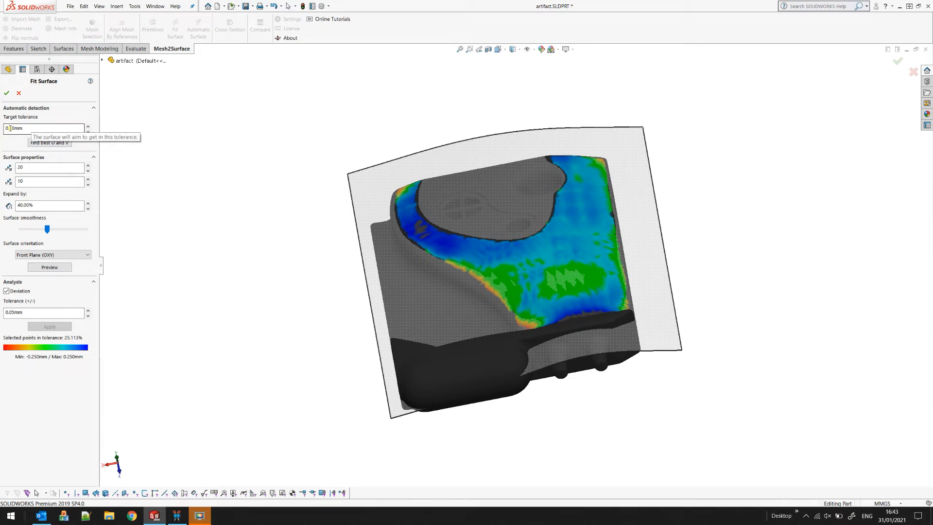
Find the best U and V counts for the 0.10 mm target tolerance and display the deviation at a 0.10 mm tolerance
{"action": "left_click", "coordinate": [44, 144]}
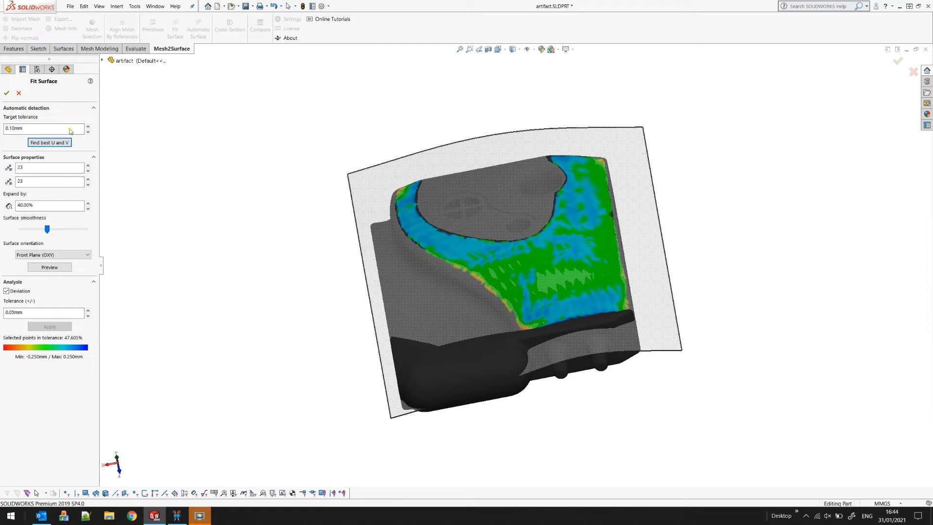
{"action": "middle_click_drag", "start_coordinate": [578, 321], "coordinate": [627, 319]}
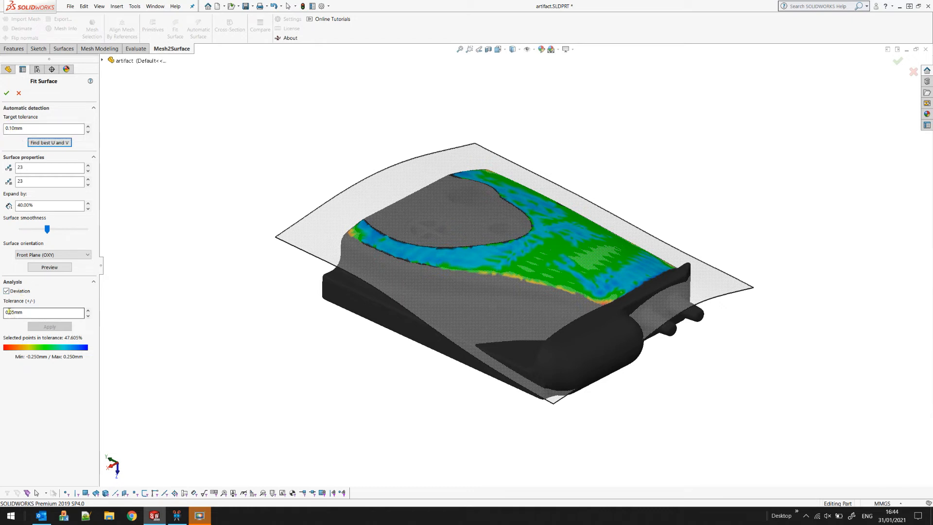
{"action": "left_click_drag", "start_coordinate": [9, 311], "coordinate": [56, 306]}
{"action": "type", "text": "10"}
{"action": "left_click", "coordinate": [57, 328]}
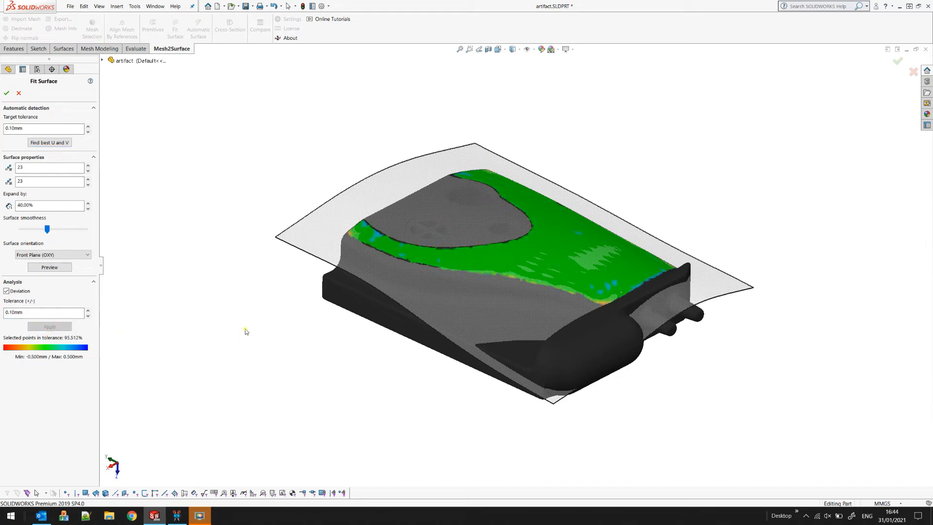
{"action": "middle_click_drag", "start_coordinate": [399, 355], "coordinate": [399, 362]}
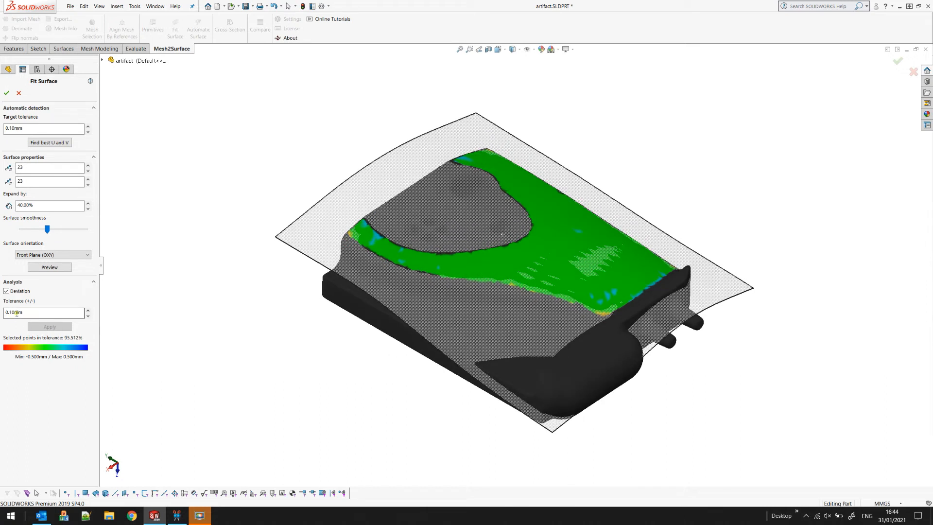
Set the deviation and target tolerances to 0.05 mm and find the best U and V, stopping the search at 44 by 44
{"action": "left_click_drag", "start_coordinate": [11, 314], "coordinate": [80, 314]}
{"action": "key", "text": "BackSpace"}
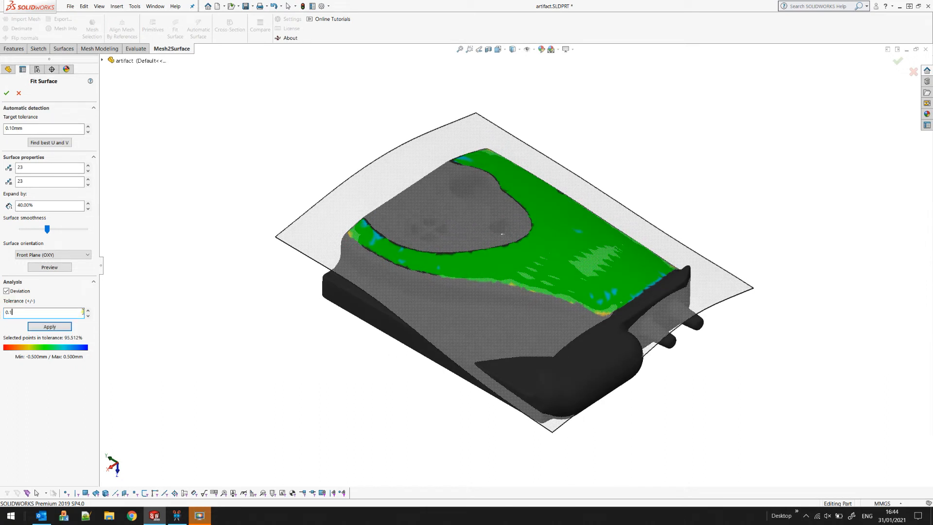
{"action": "left_click", "coordinate": [69, 327]}
{"action": "left_click_drag", "start_coordinate": [8, 128], "coordinate": [57, 130]}
{"action": "type", "text": "0"}
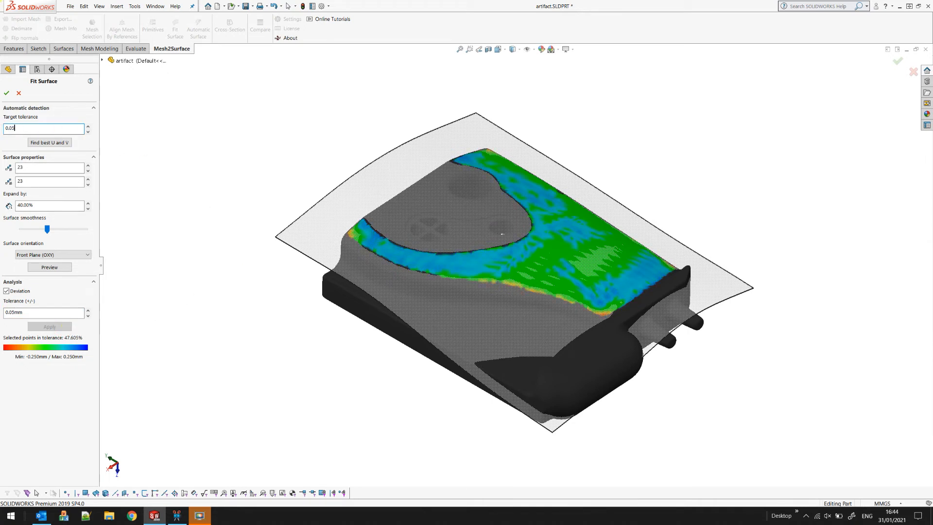
{"action": "key", "text": "Return"}
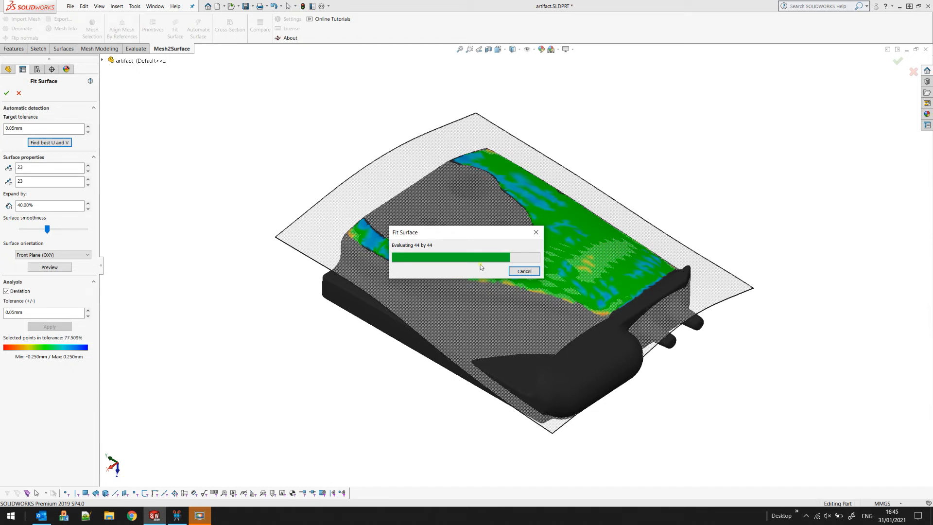
{"action": "left_click", "coordinate": [519, 272]}
{"action": "middle_click_drag", "start_coordinate": [455, 301], "coordinate": [449, 246]}
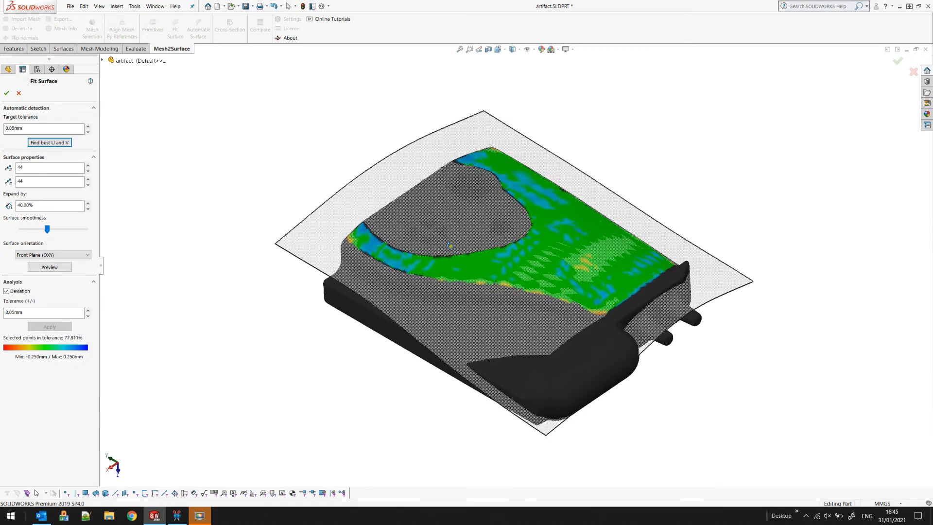
Turn off the deviation display and accept the fitted surface
{"action": "left_click", "coordinate": [17, 293]}
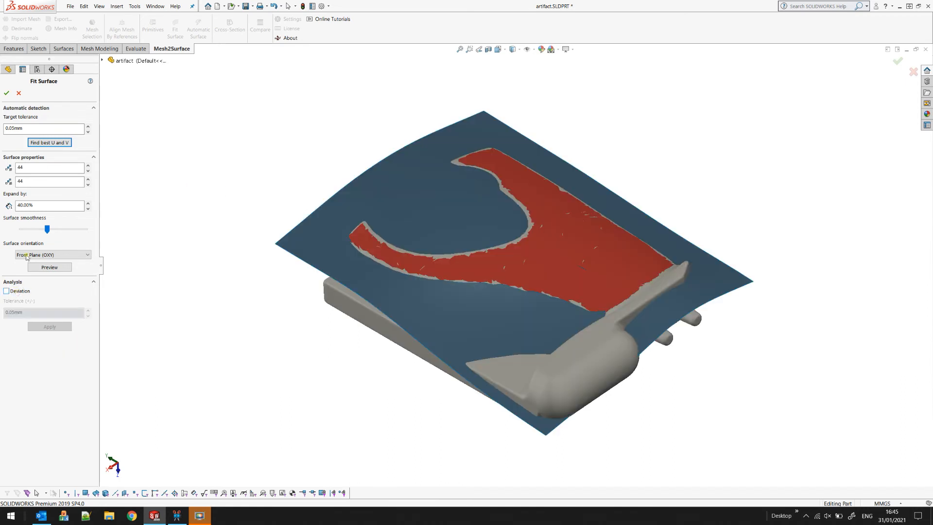
{"action": "left_click", "coordinate": [6, 93]}
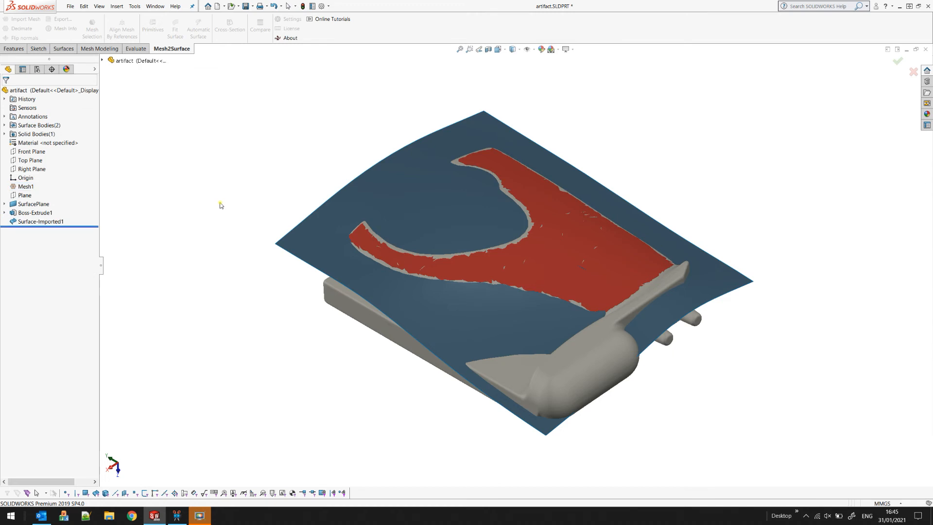
{"action": "middle_click_drag", "start_coordinate": [431, 366], "coordinate": [342, 267]}
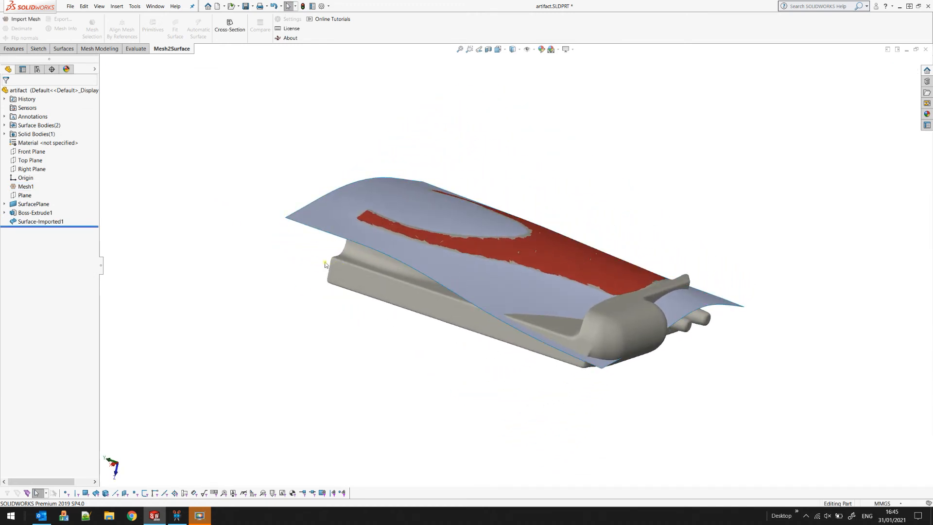
Hide the whole scanned mesh and show the Boss-Extrude1 base block beneath the fitted surface
{"action": "left_click", "coordinate": [25, 186]}
{"action": "left_click", "coordinate": [20, 176]}
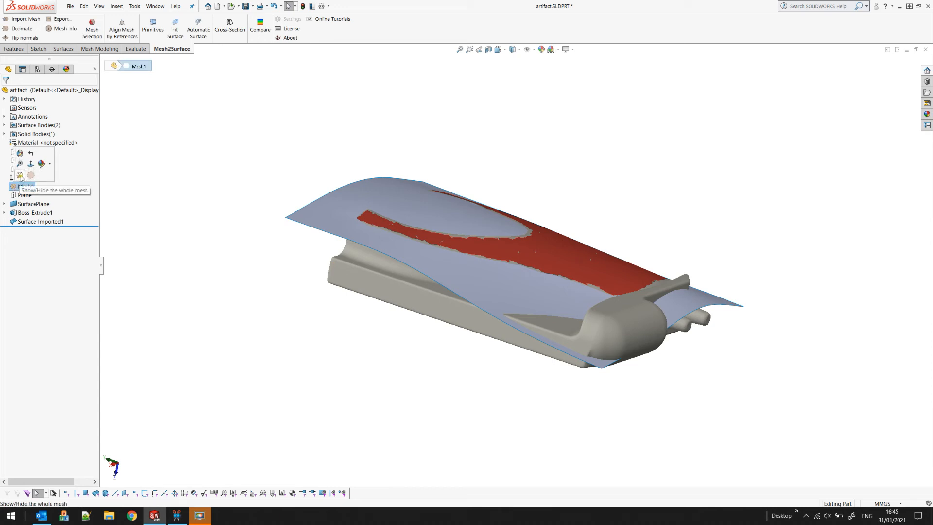
{"action": "left_click", "coordinate": [15, 212]}
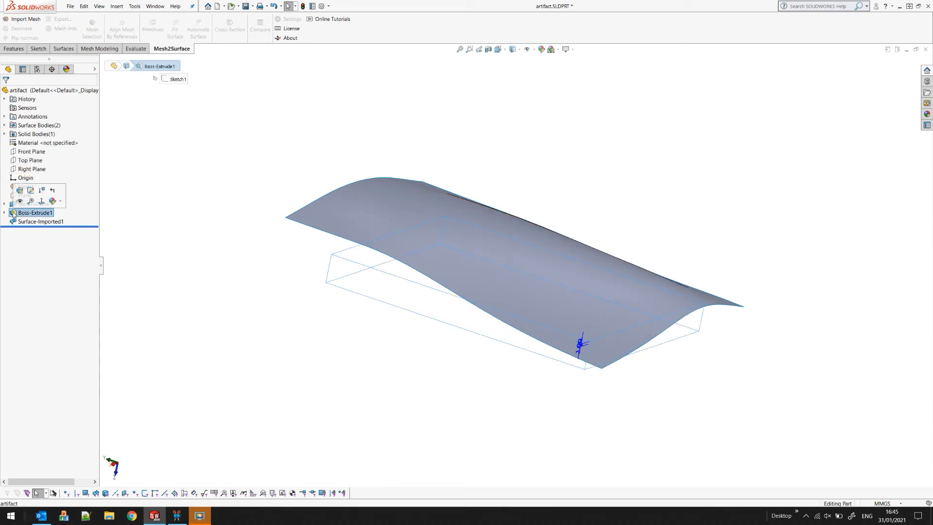
{"action": "left_click", "coordinate": [20, 201]}
{"action": "middle_click_drag", "start_coordinate": [515, 408], "coordinate": [565, 396]}
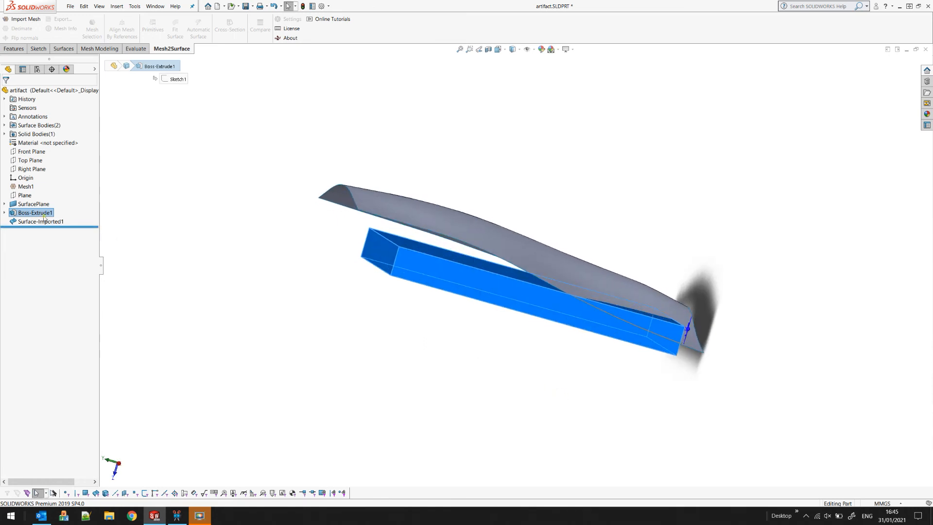
{"action": "right_click", "coordinate": [24, 213]}
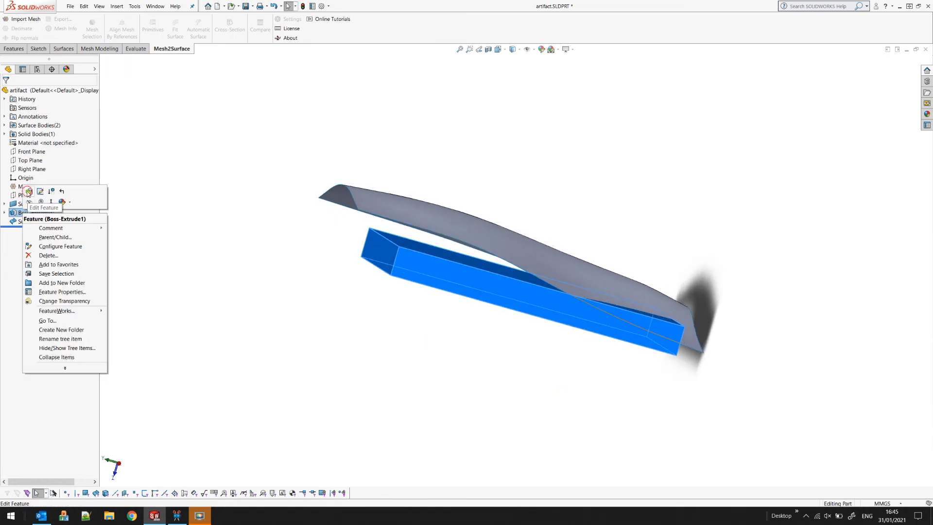
{"action": "left_click", "coordinate": [28, 192]}
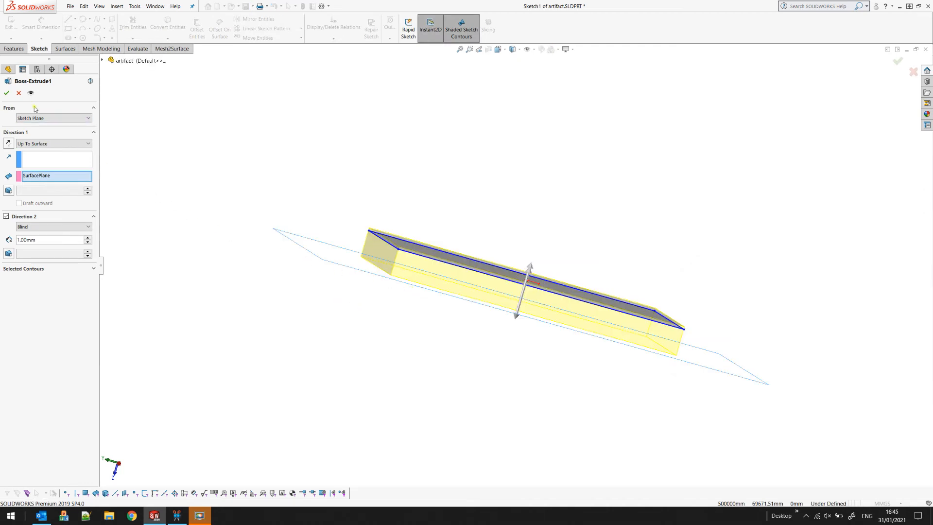
{"action": "left_click", "coordinate": [19, 93]}
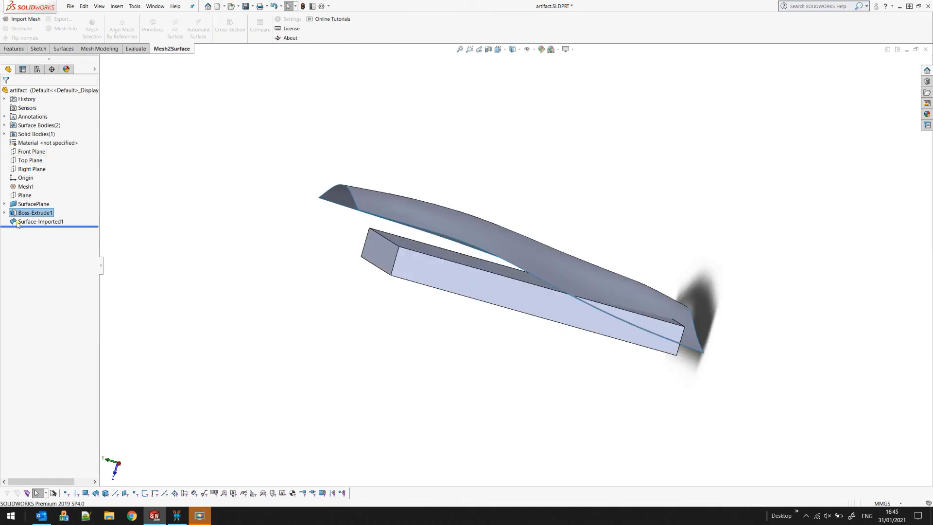
Reorder Surface-Imported1 ahead of Boss-Extrude1 in the feature history and open the extrusion for editing
{"action": "left_click", "coordinate": [15, 222]}
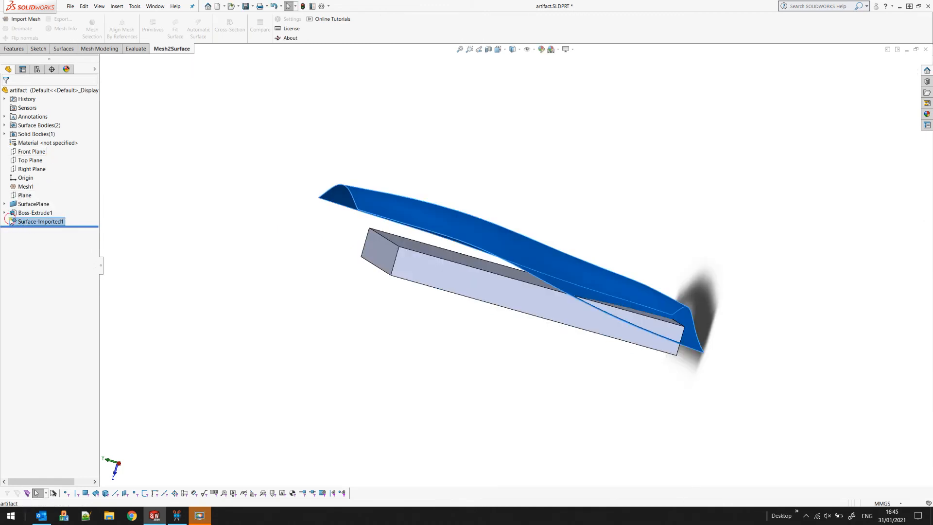
{"action": "left_click_drag", "start_coordinate": [11, 222], "coordinate": [73, 216]}
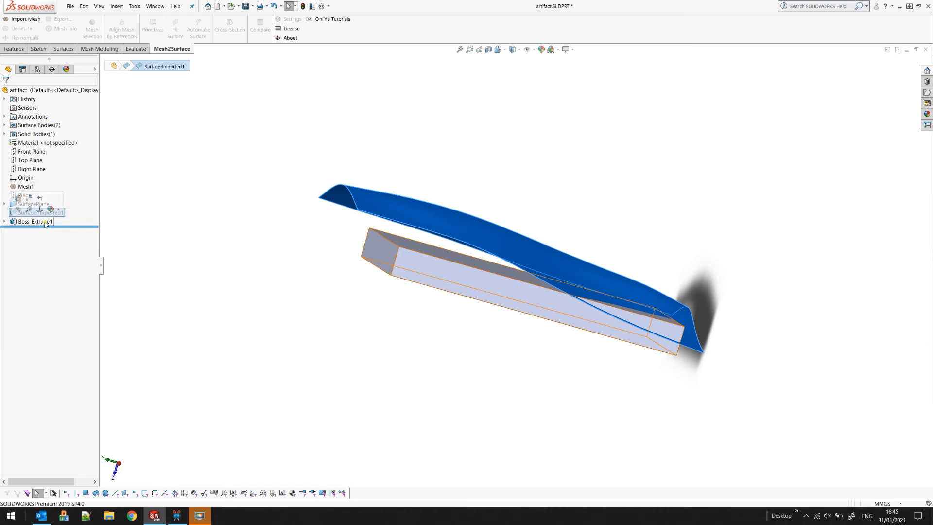
{"action": "left_click", "coordinate": [29, 221]}
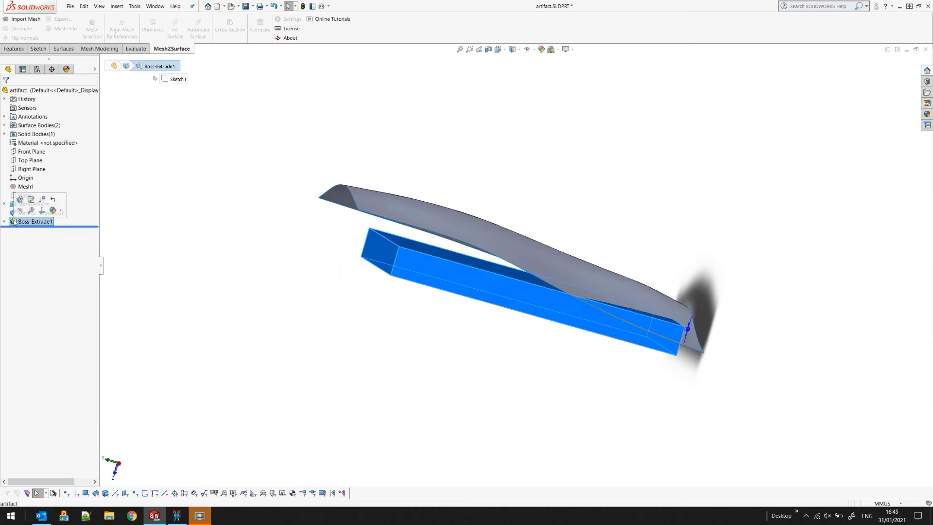
{"action": "left_click", "coordinate": [22, 200]}
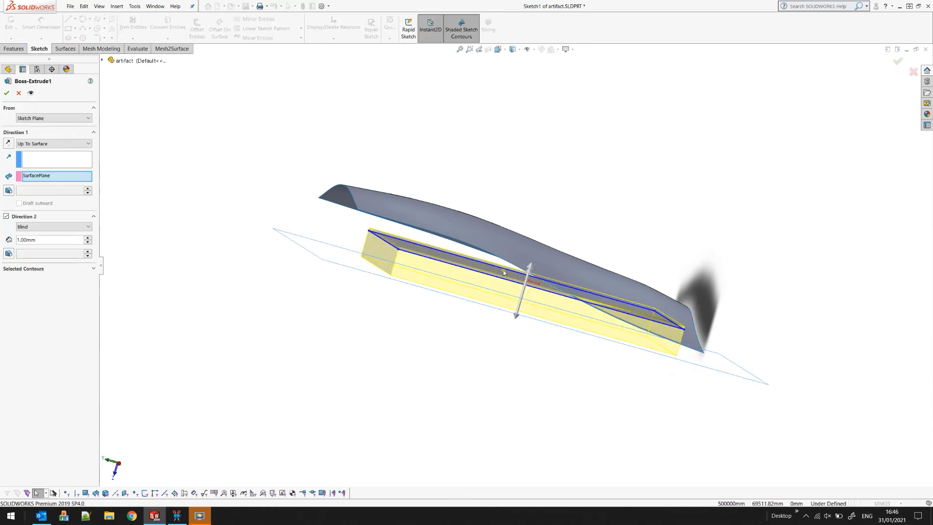
Try to end the extrusion's Direction 1 at the fitted surface Surface-Imported1
{"action": "left_click", "coordinate": [35, 144]}
{"action": "left_click", "coordinate": [33, 170]}
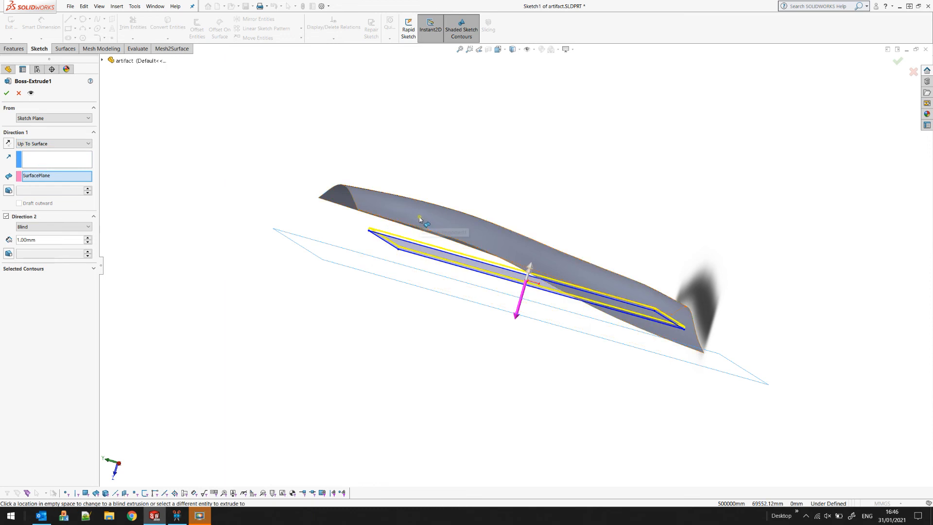
{"action": "left_click", "coordinate": [479, 247]}
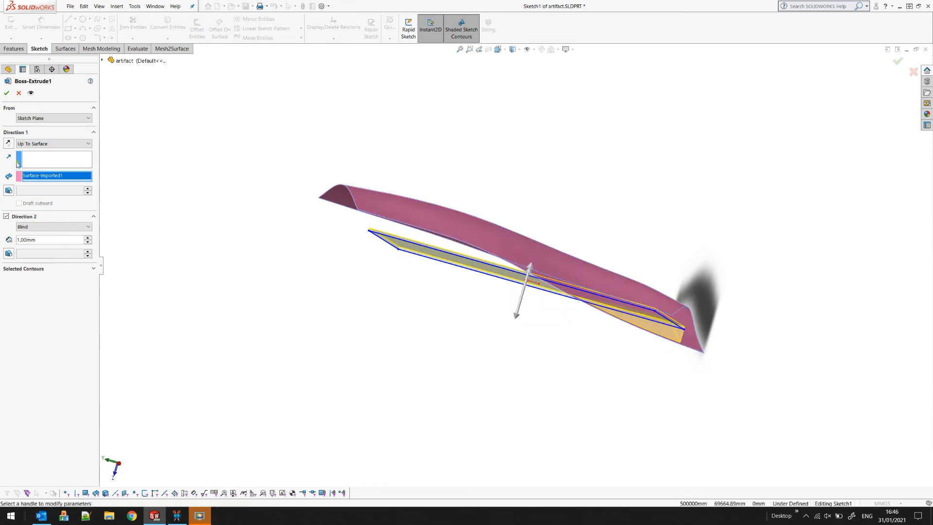
Change the extrusion's Direction 1 to Blind with a depth of 17 mm, away from the fitted surface
{"action": "left_click", "coordinate": [54, 143]}
{"action": "left_click", "coordinate": [30, 150]}
{"action": "left_click", "coordinate": [517, 319]}
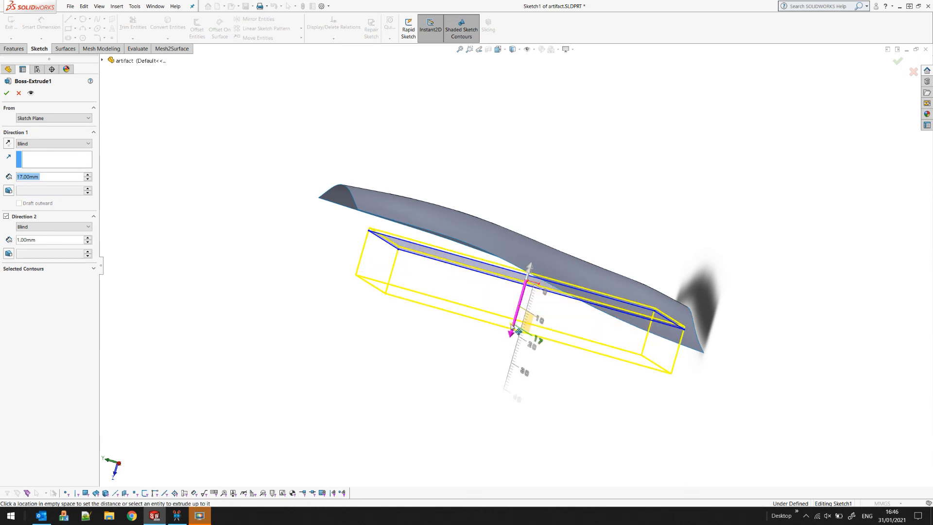
{"action": "left_click", "coordinate": [517, 331]}
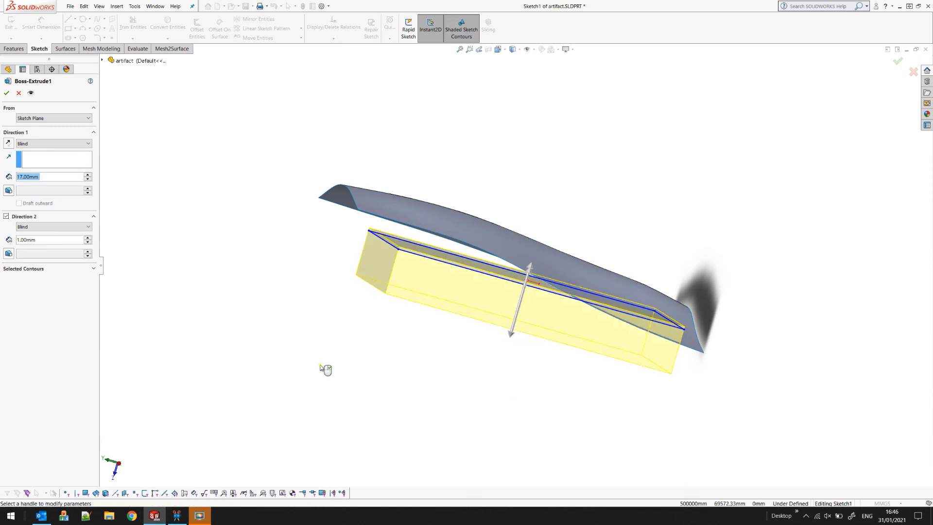
Set the extrusion's Direction 2 to Up To Surface, ending at the fitted surface, and accept the feature
{"action": "left_click", "coordinate": [43, 227]}
{"action": "left_click", "coordinate": [46, 254]}
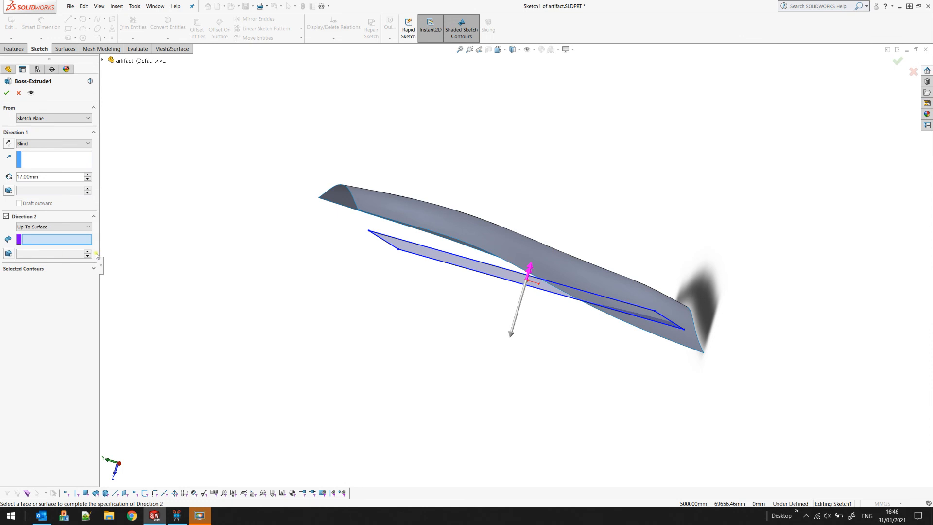
{"action": "left_click", "coordinate": [439, 226]}
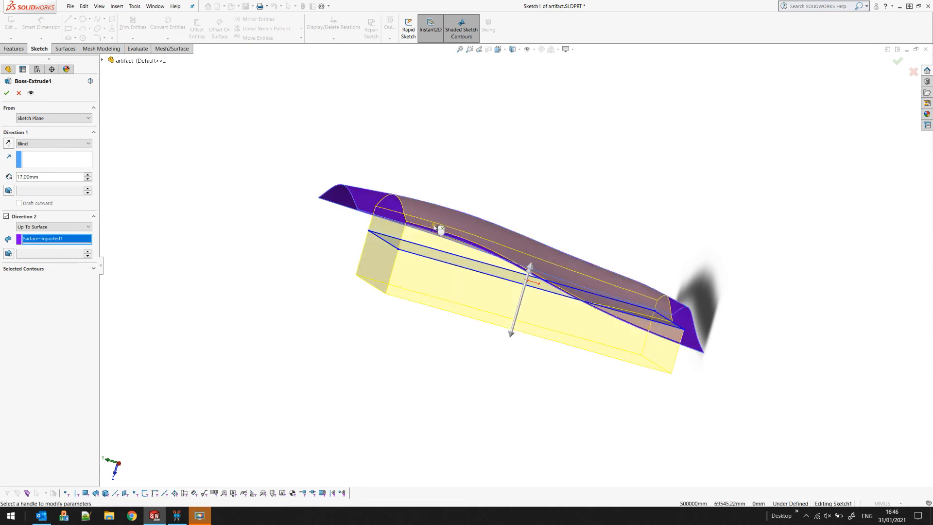
{"action": "middle_click_drag", "start_coordinate": [296, 276], "coordinate": [313, 322]}
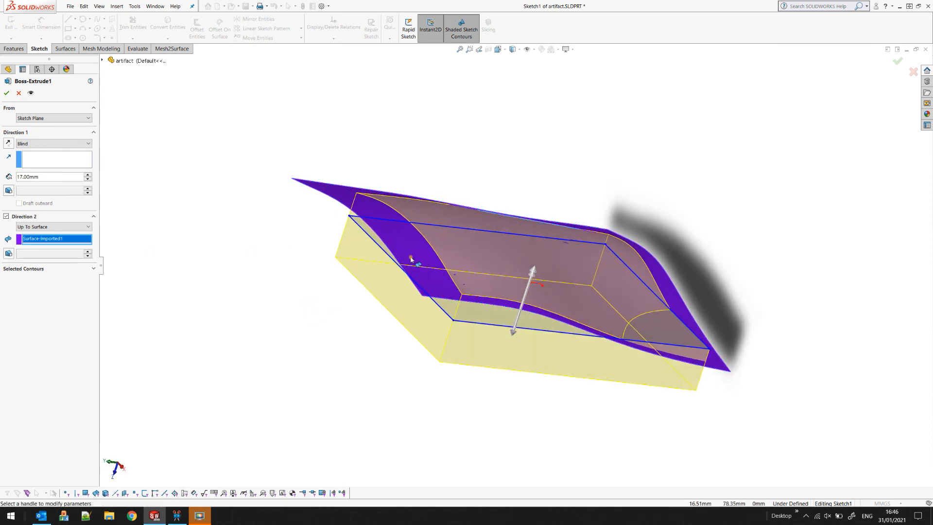
{"action": "left_click", "coordinate": [8, 94]}
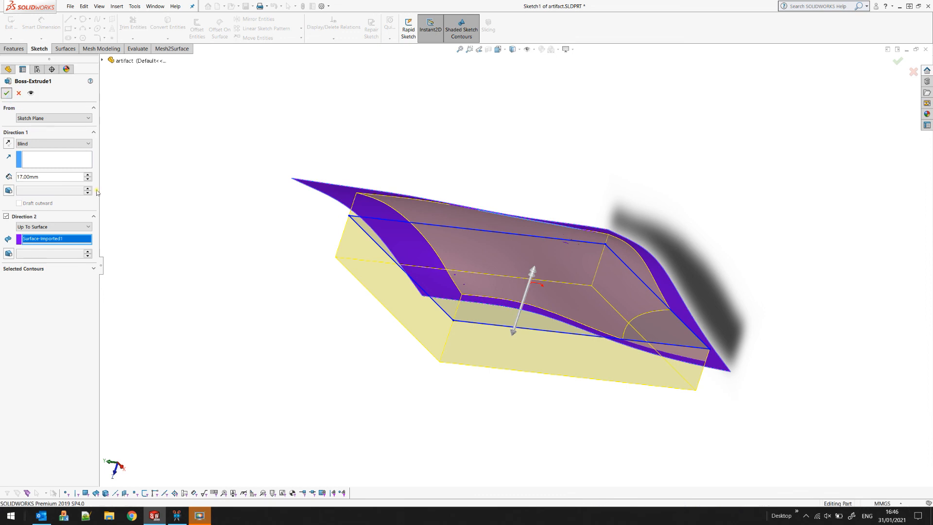
Hide the fitted surface Surface-Imported1 and inspect the curved top of the extruded block
{"action": "left_click", "coordinate": [39, 213]}
{"action": "left_click", "coordinate": [26, 203]}
{"action": "middle_click_drag", "start_coordinate": [252, 279], "coordinate": [290, 313]}
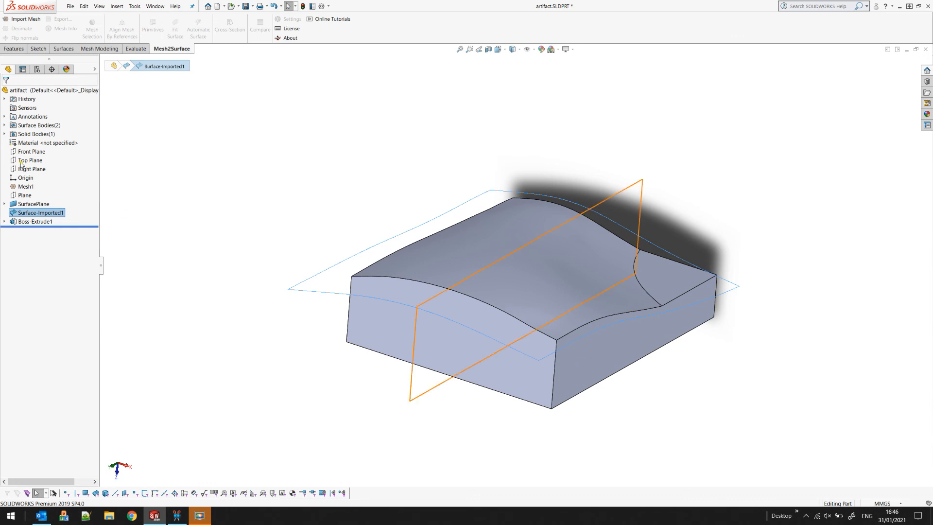
Select the scanned mesh Mesh1
{"action": "left_click", "coordinate": [26, 187]}
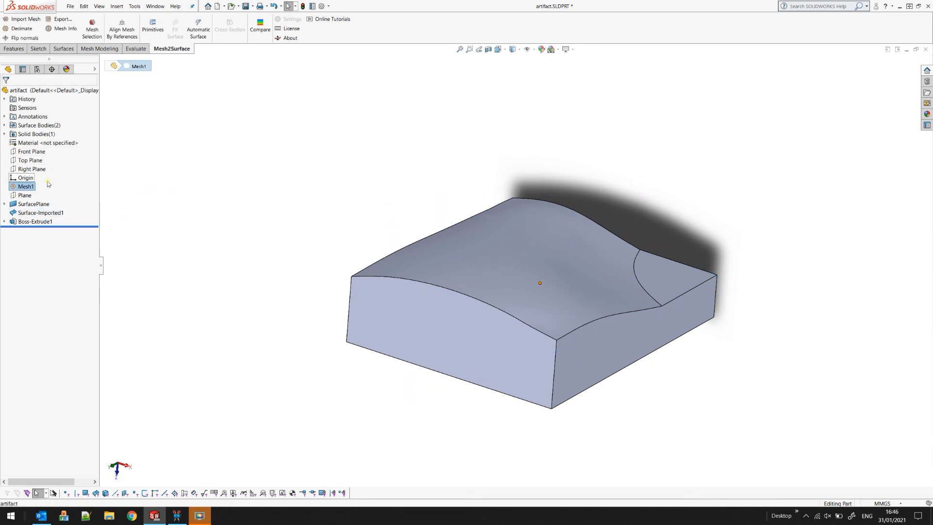